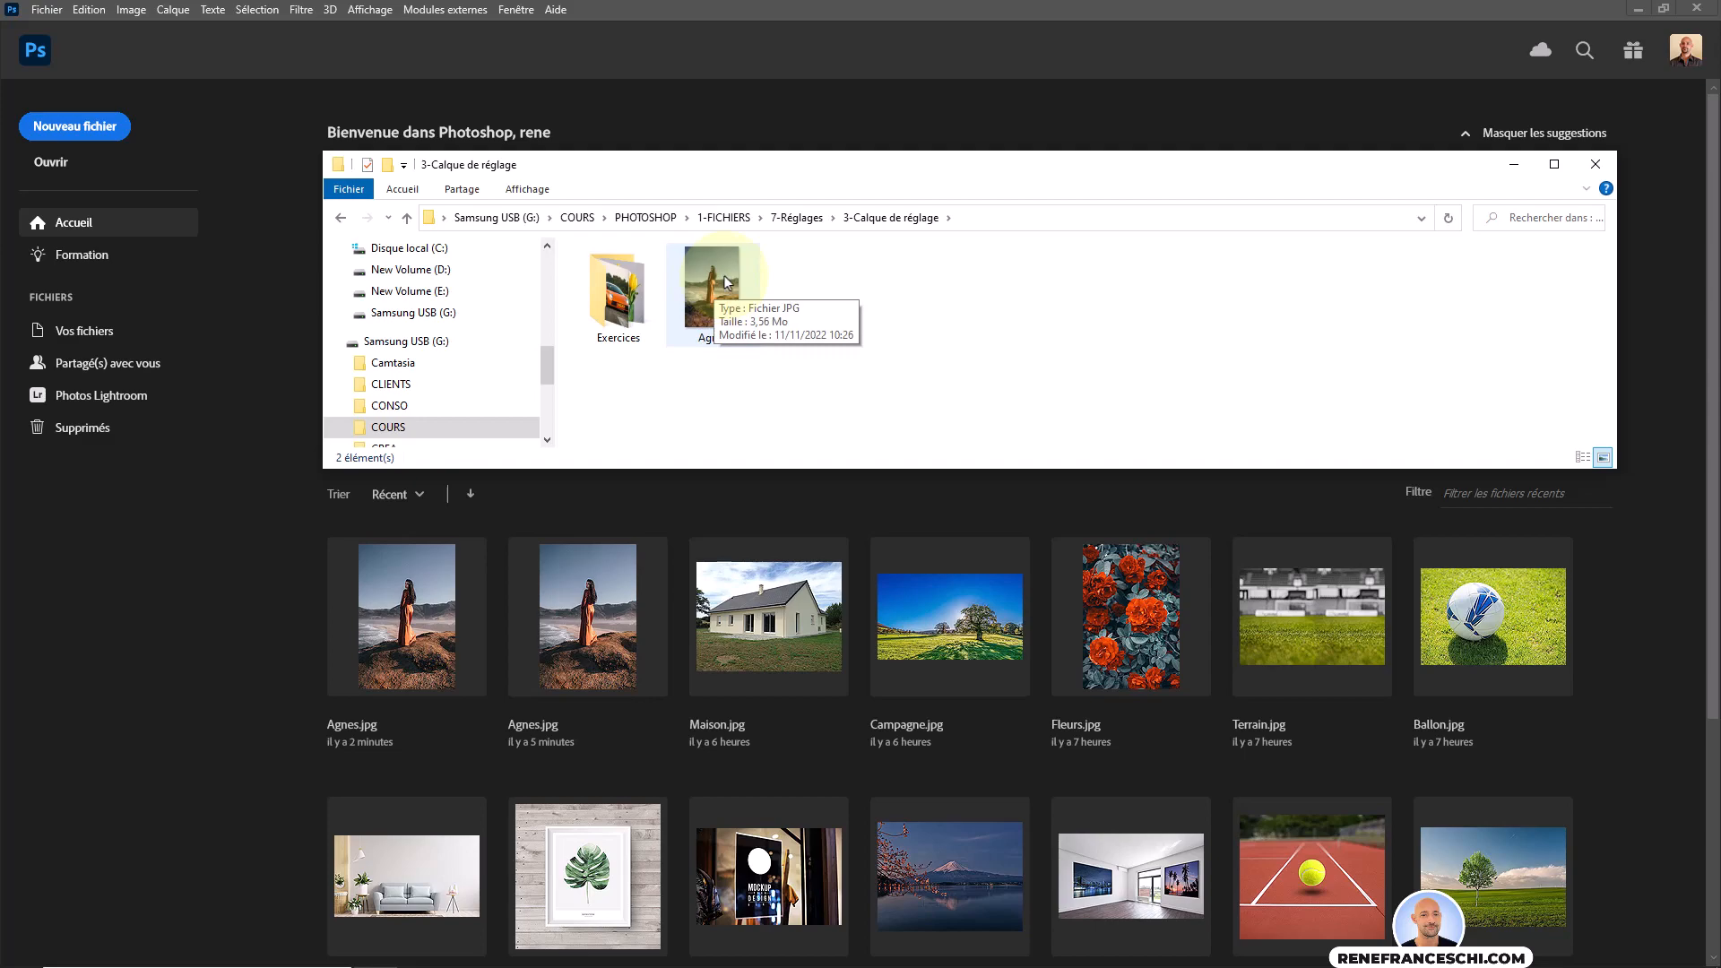
# Open the image Agnes.jpg from the 3-Calque de réglage folder.
pyautogui.moveTo(725, 281); pyautogui.dragTo(757, 452)
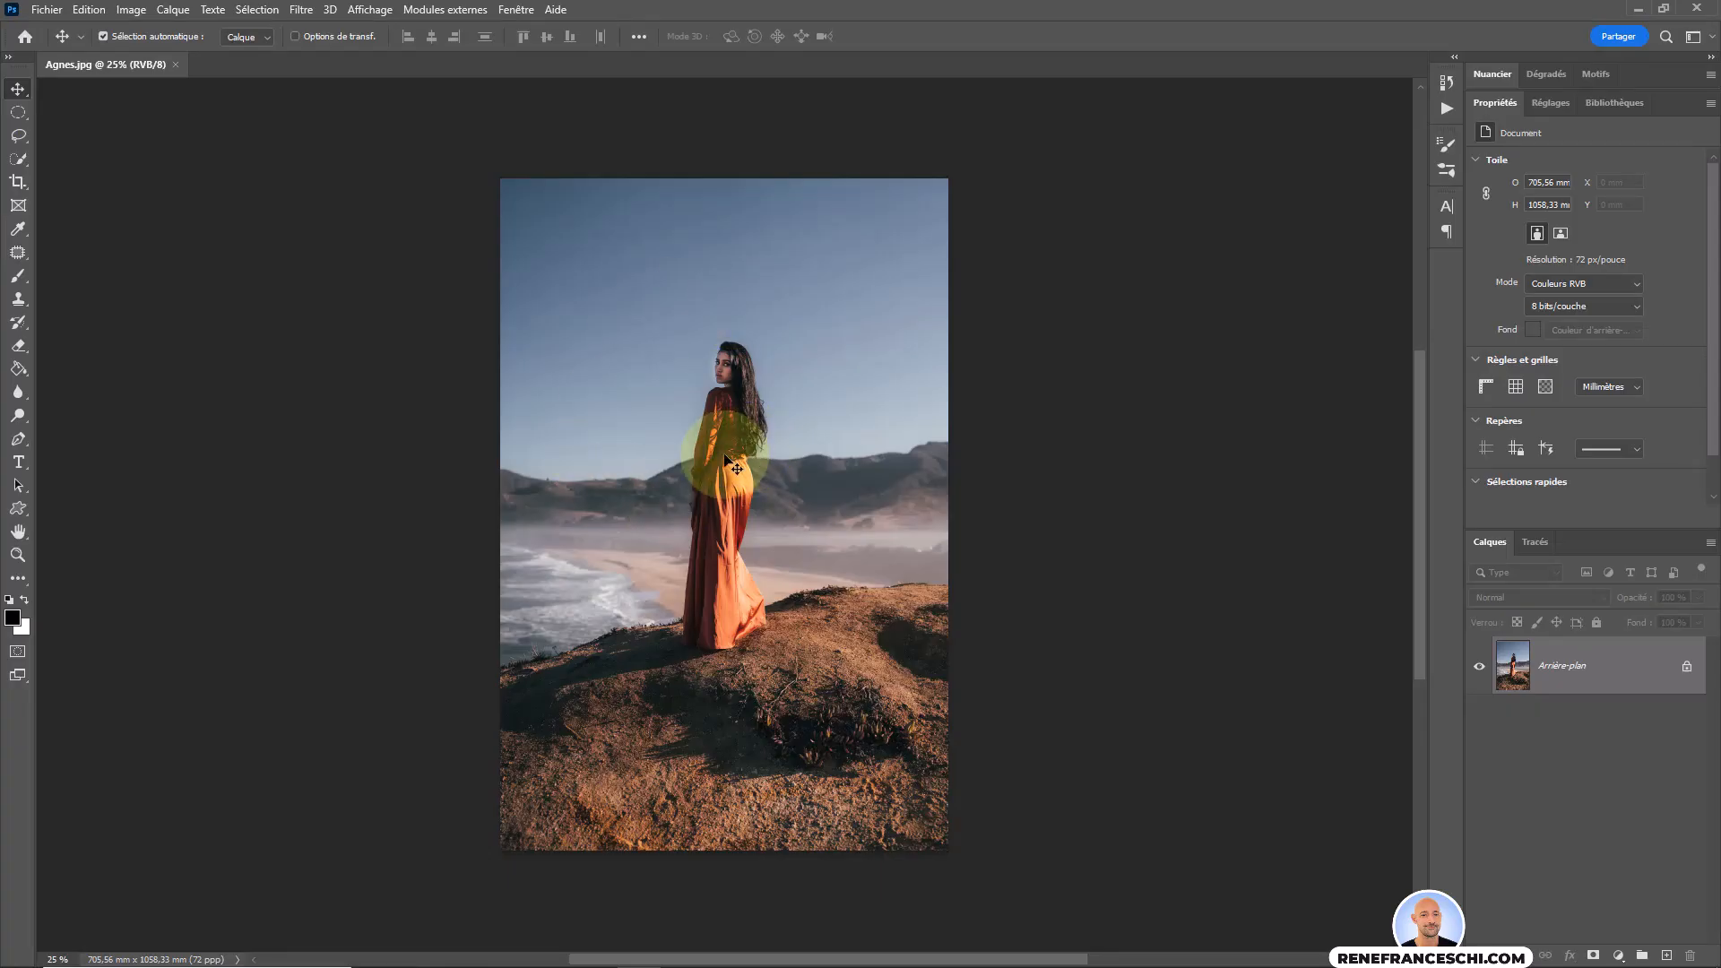
pyautogui.scroll(3, 733, 459)
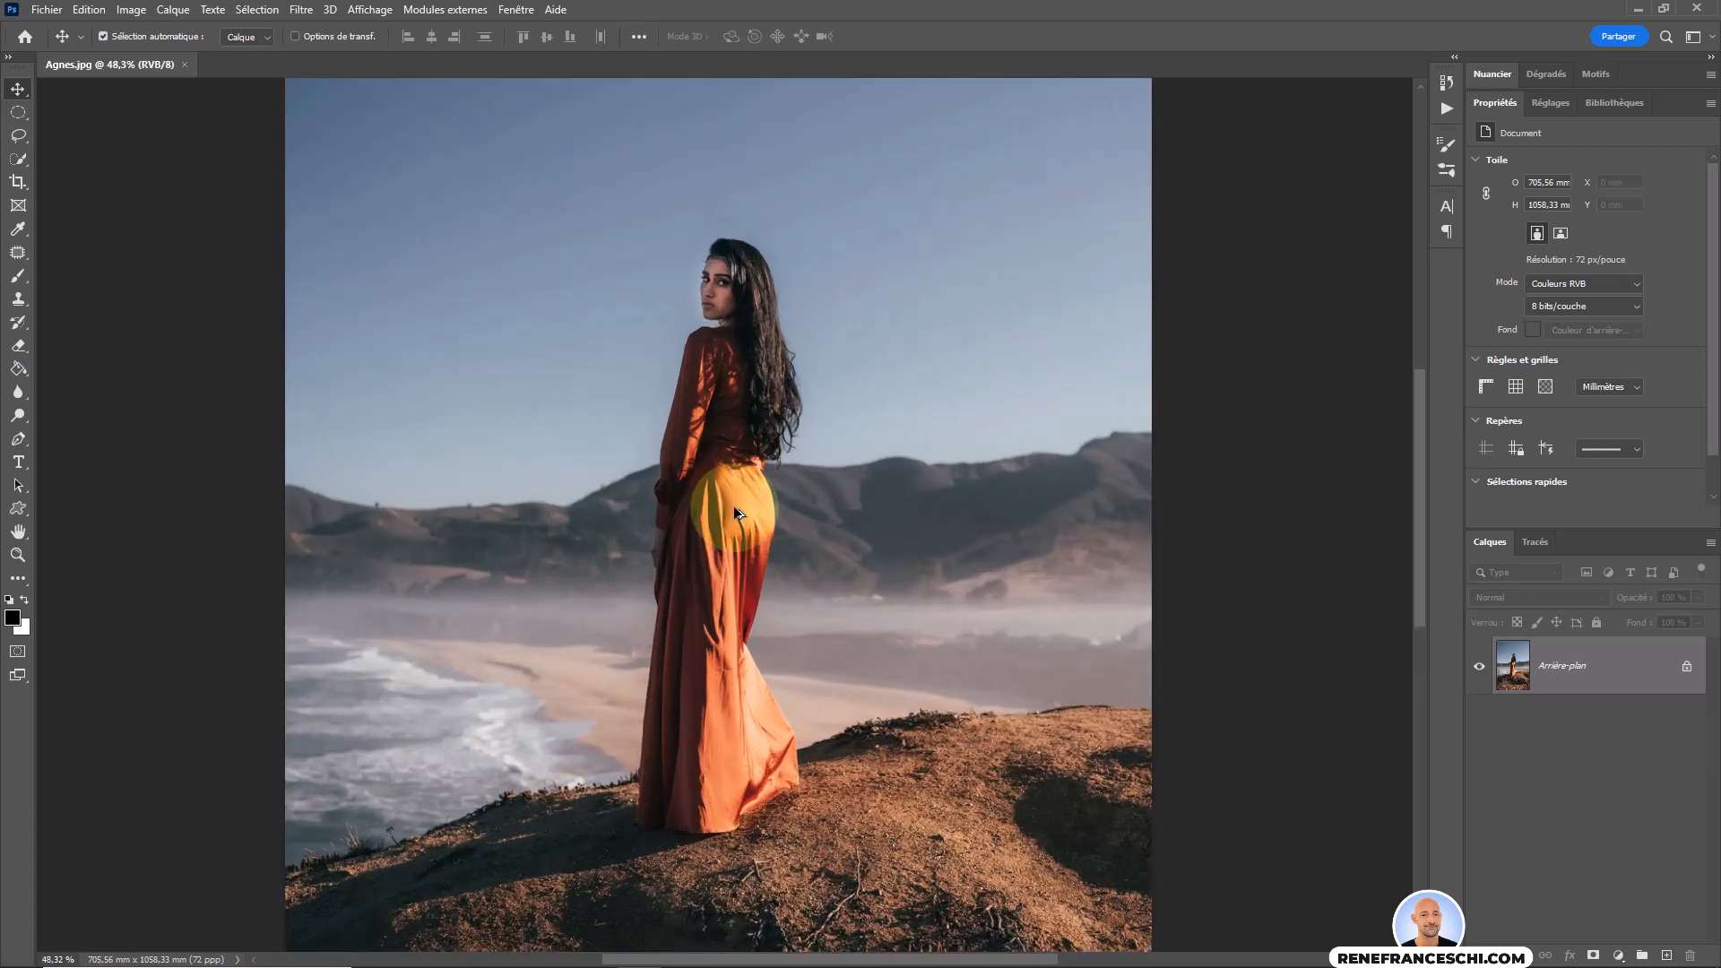
pyautogui.scroll(-3, 758, 619)
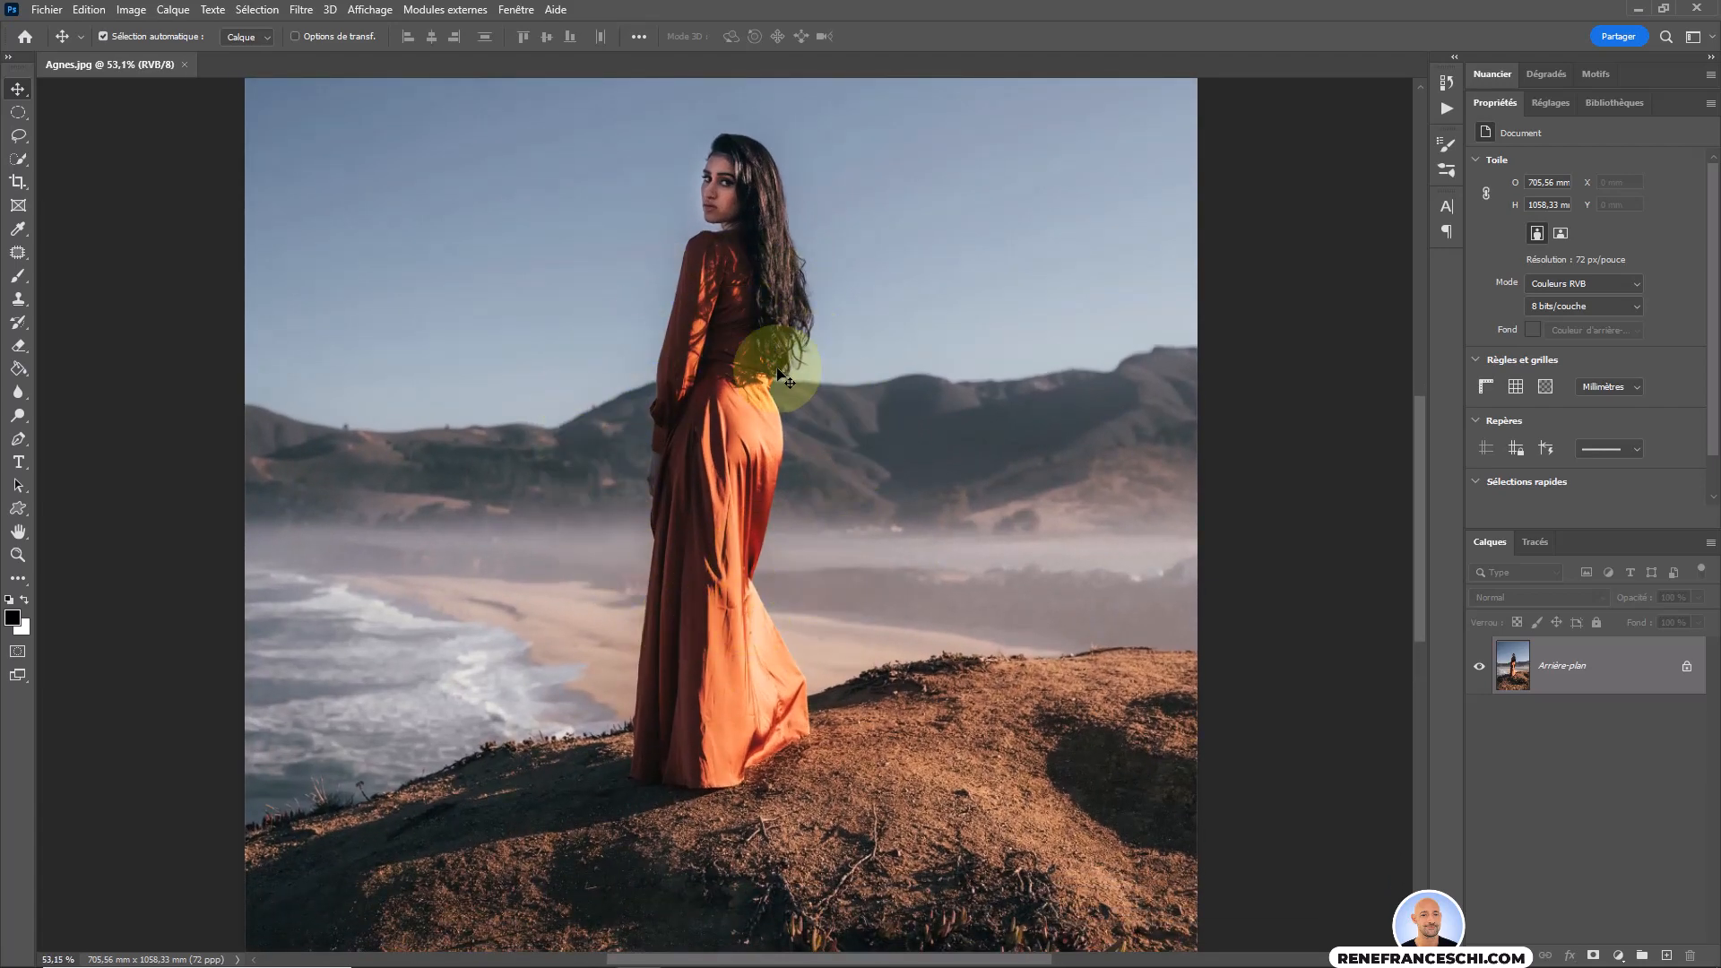
pyautogui.scroll(2, 725, 437)
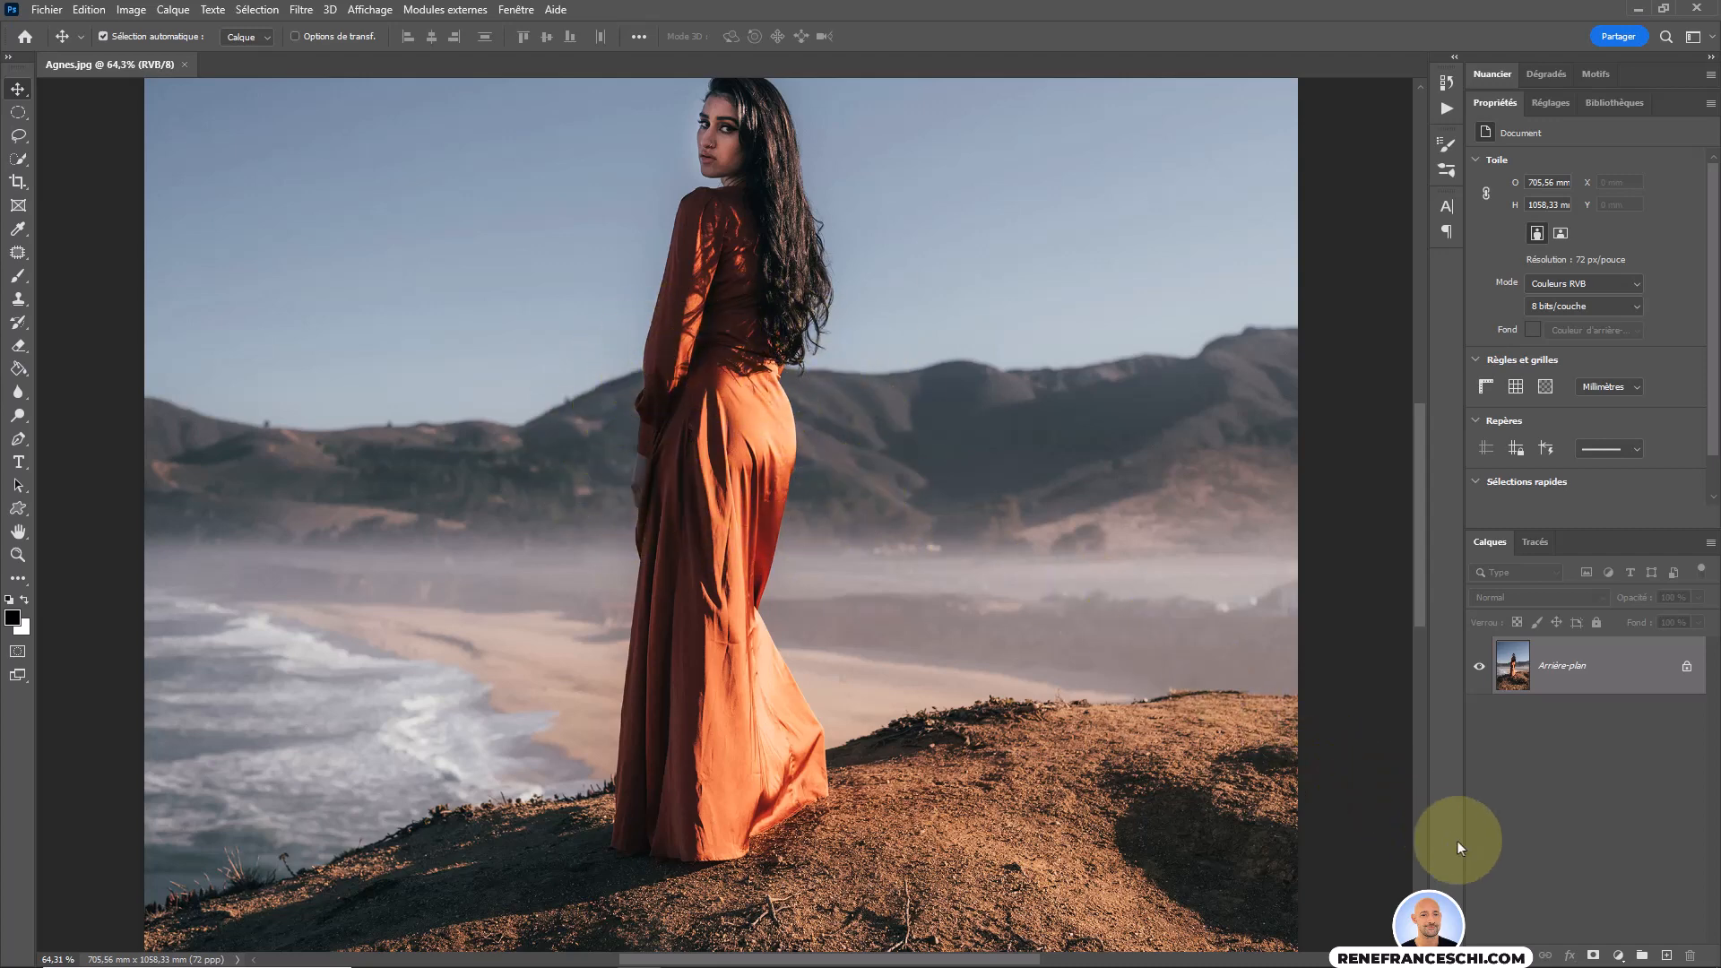
# Add a Teinte/Saturation adjustment layer above the background and compare its adjustment settings with its layer mask properties.
pyautogui.click(1618, 958)
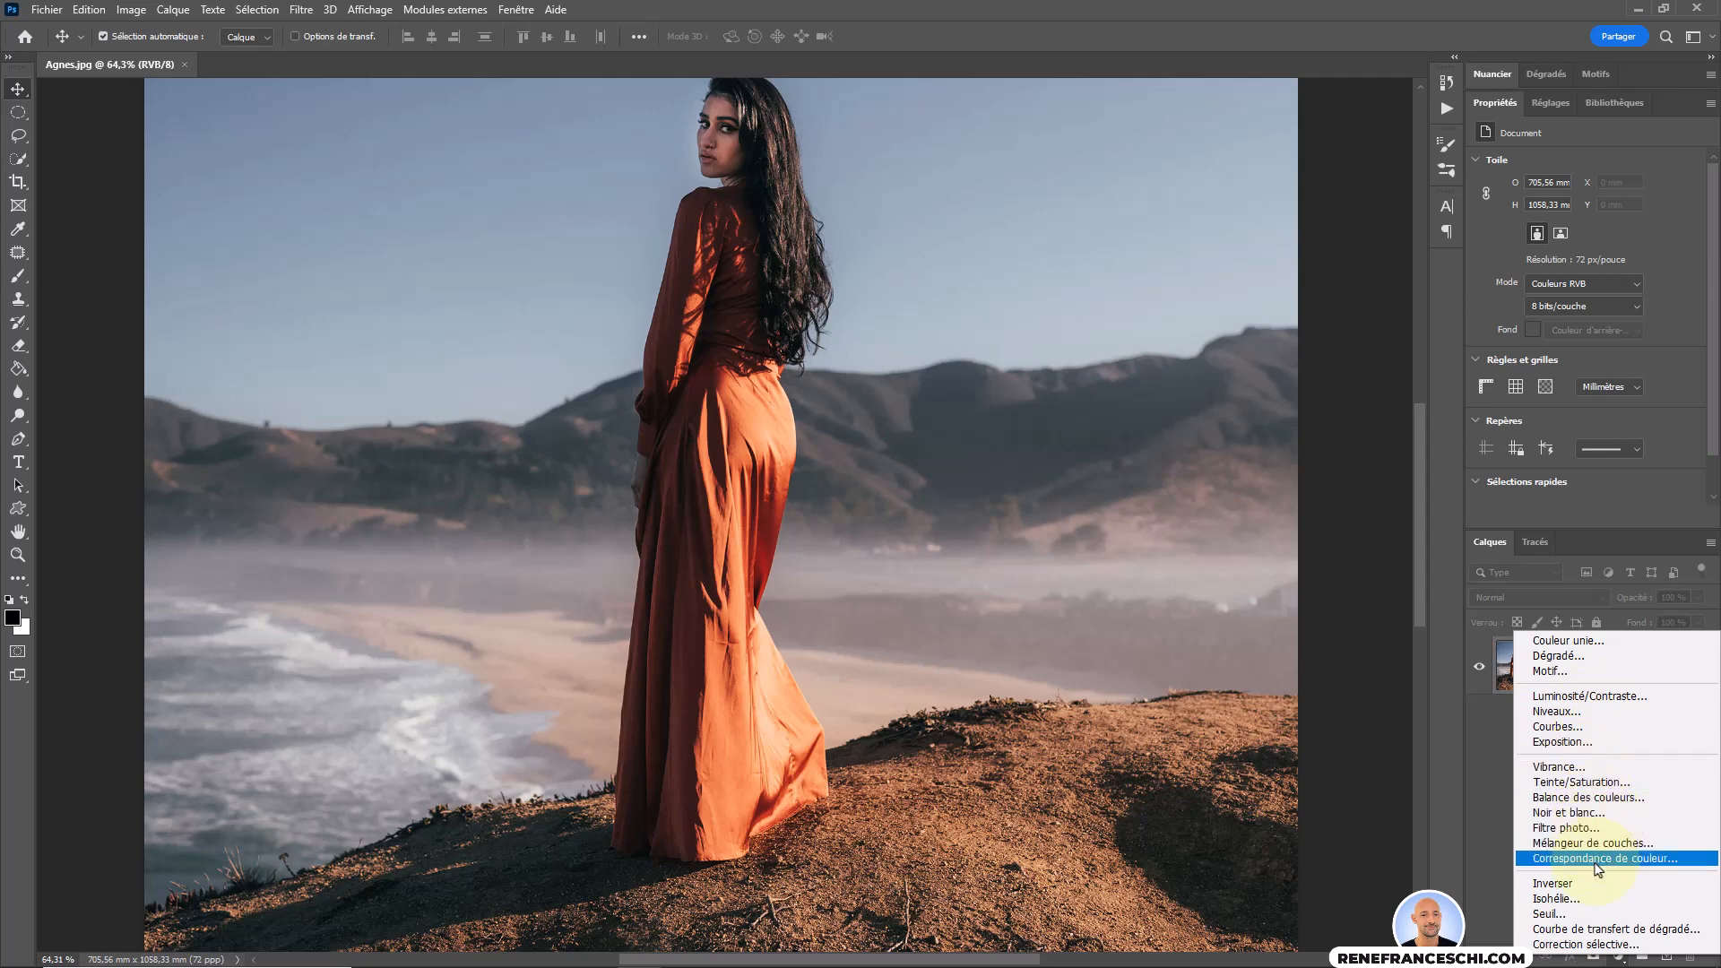
pyautogui.click(1603, 784)
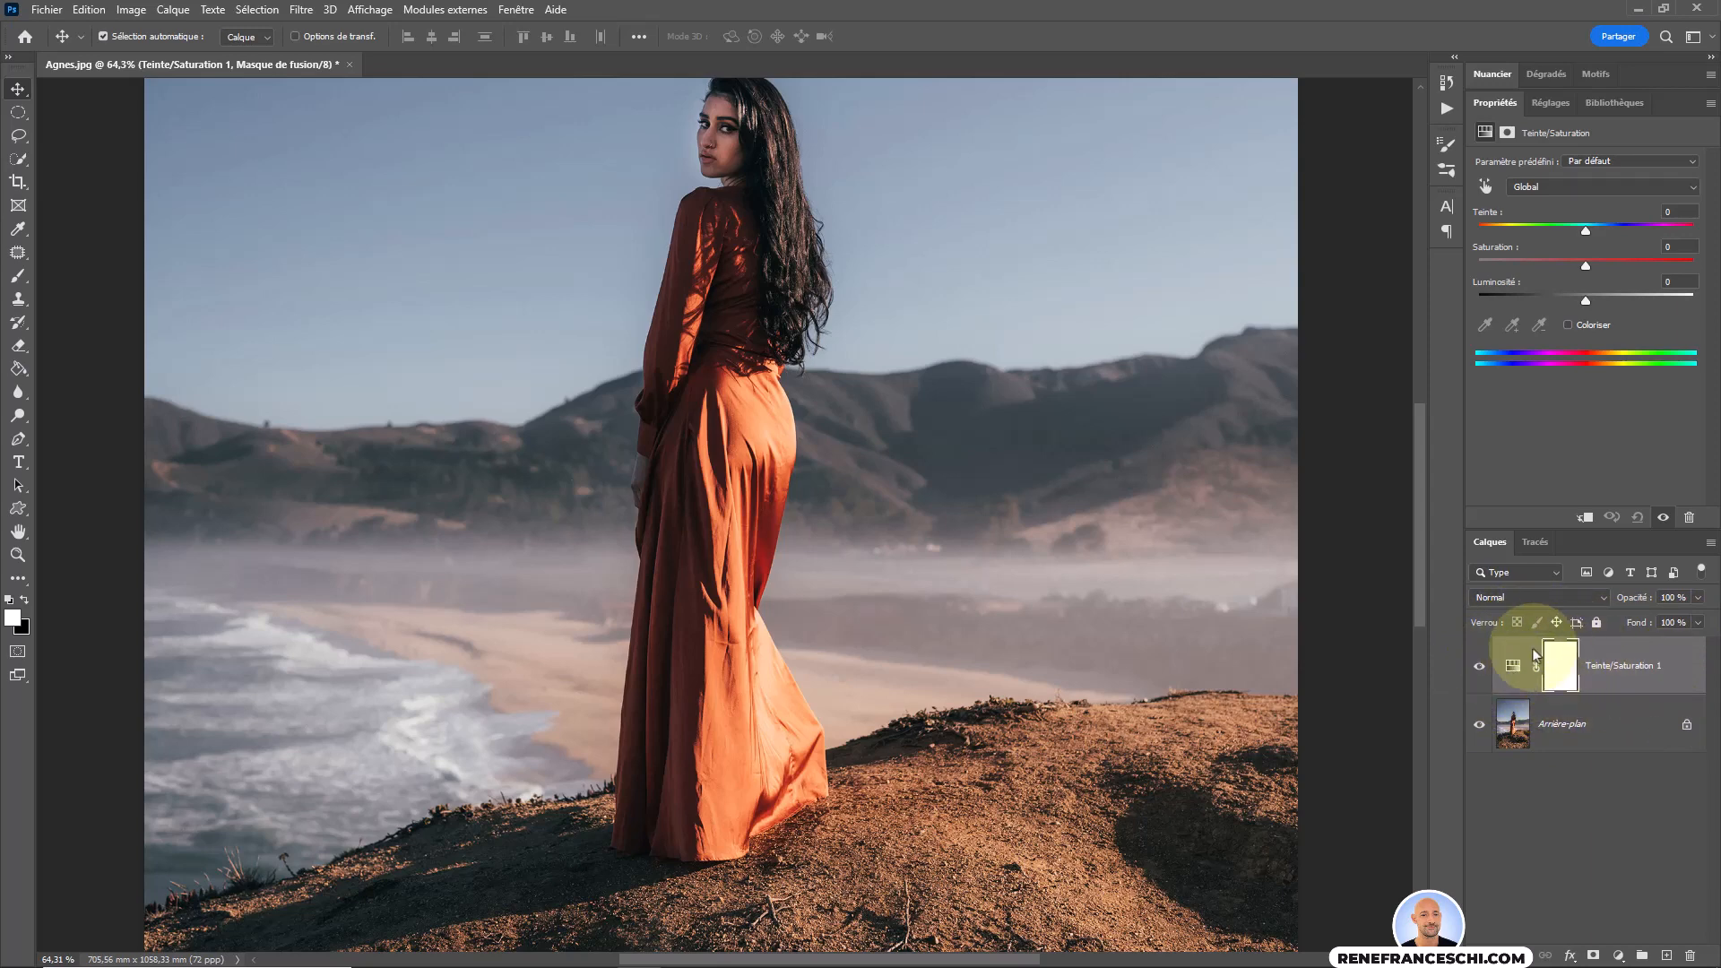
pyautogui.click(1513, 671)
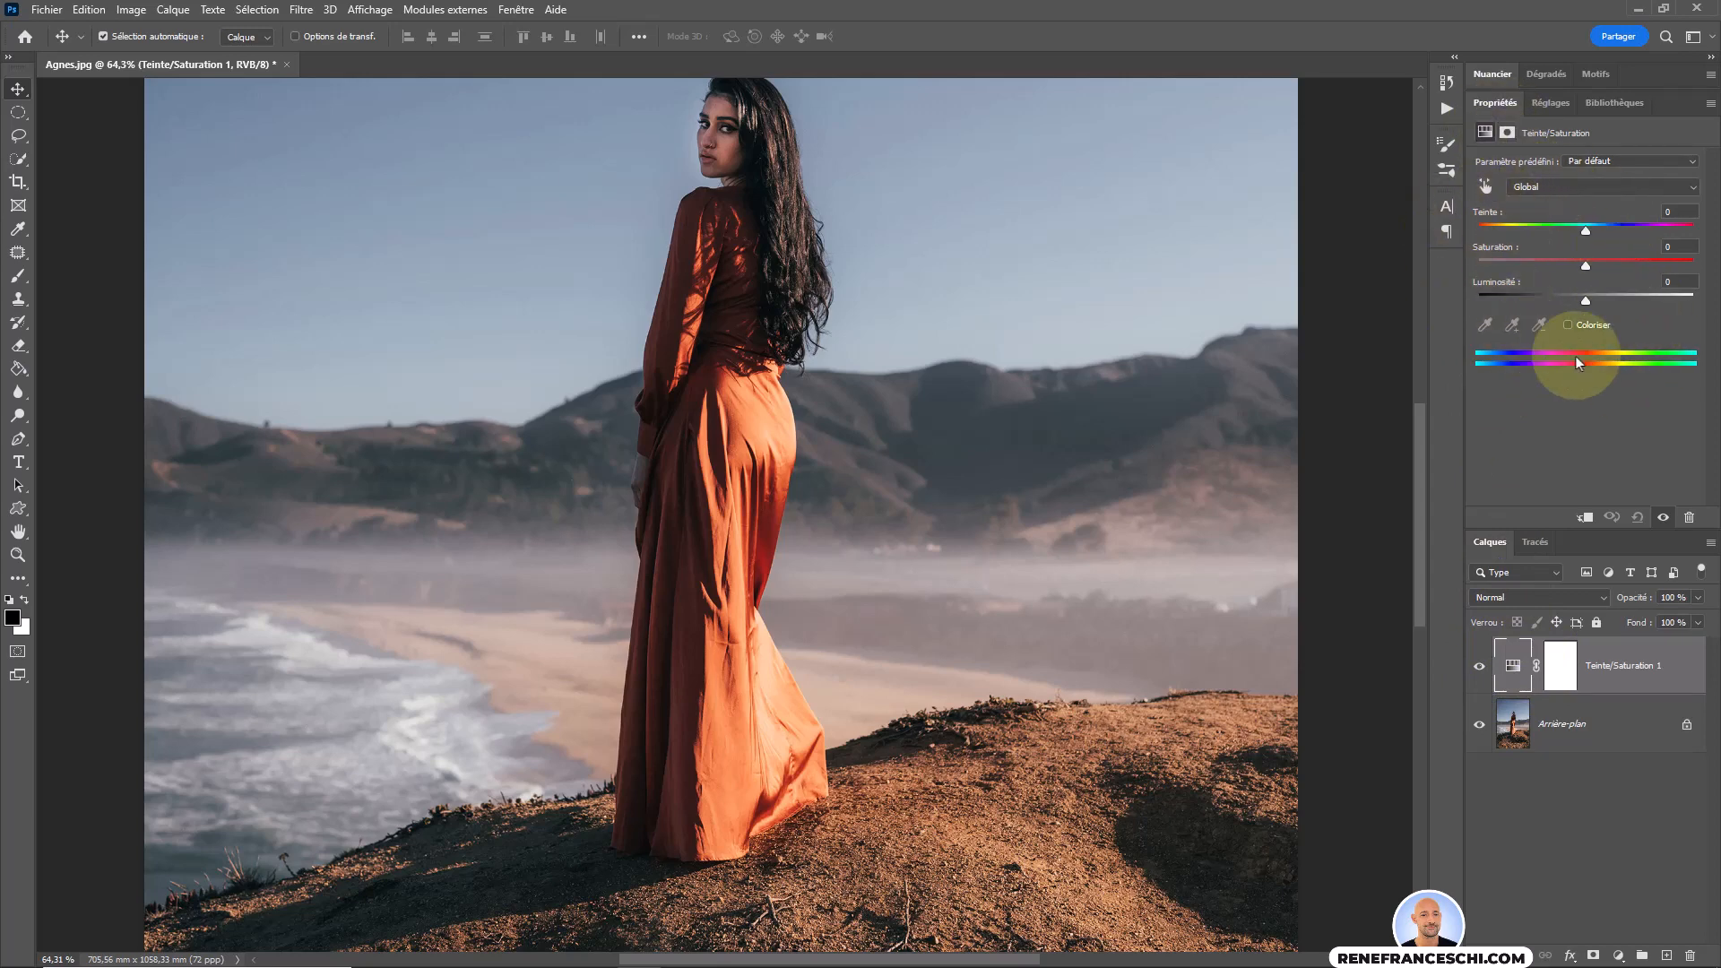
pyautogui.click(1557, 667)
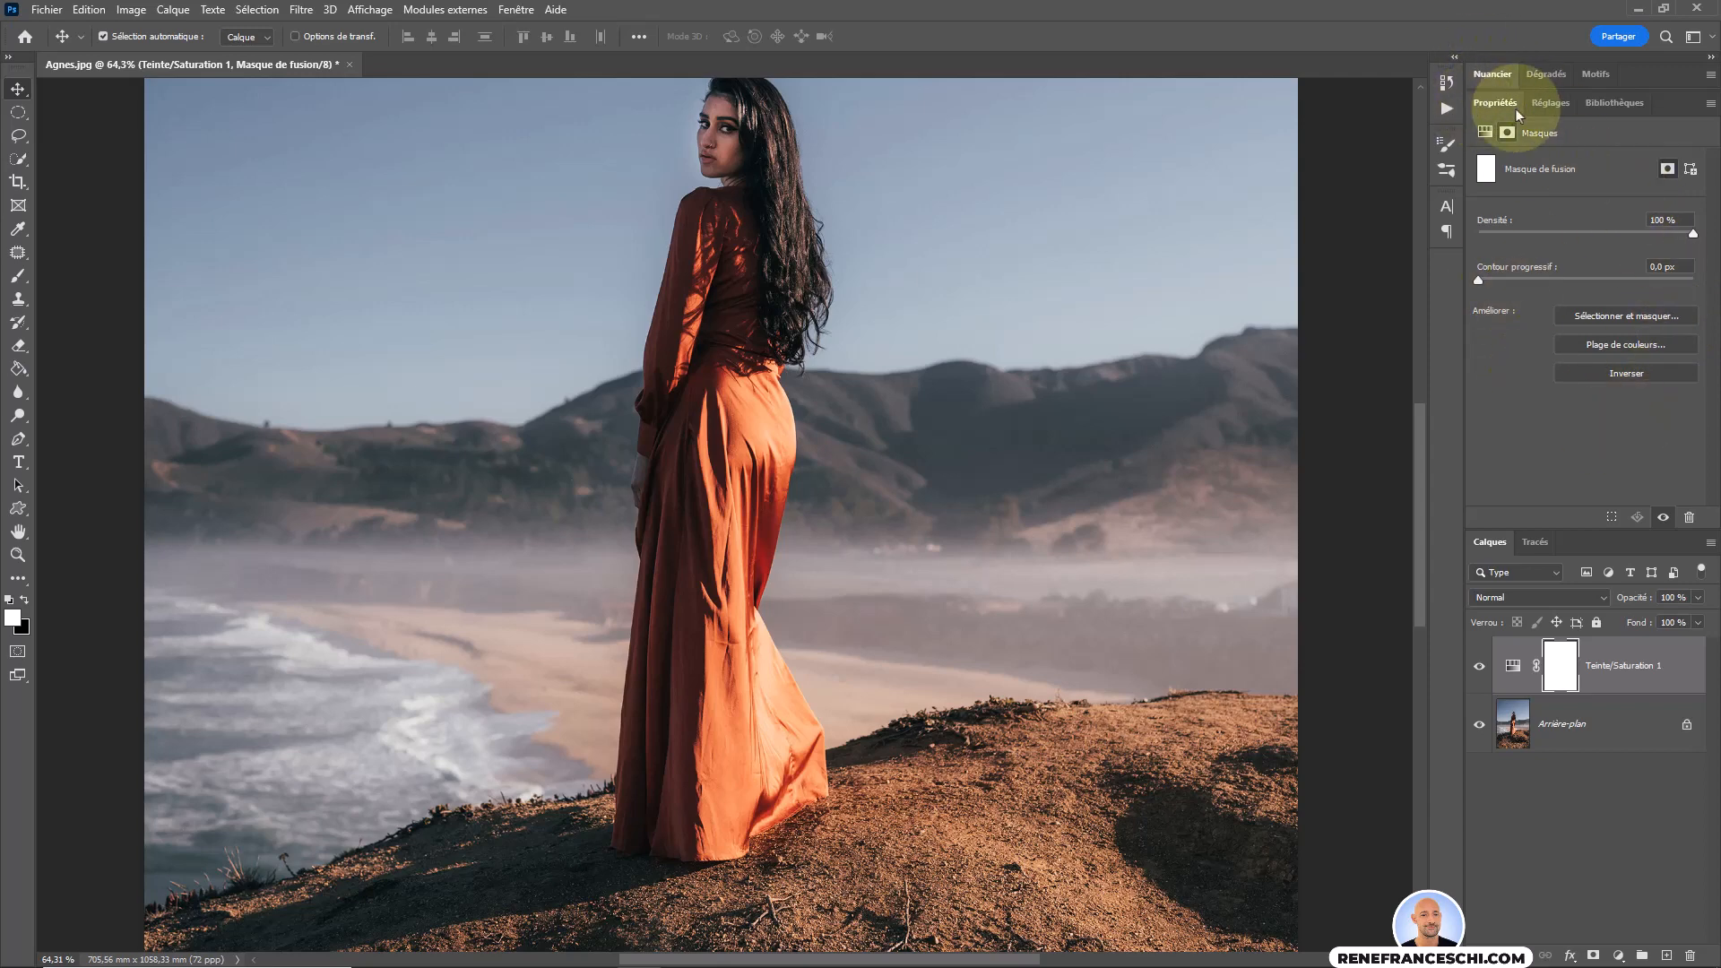
pyautogui.click(1515, 653)
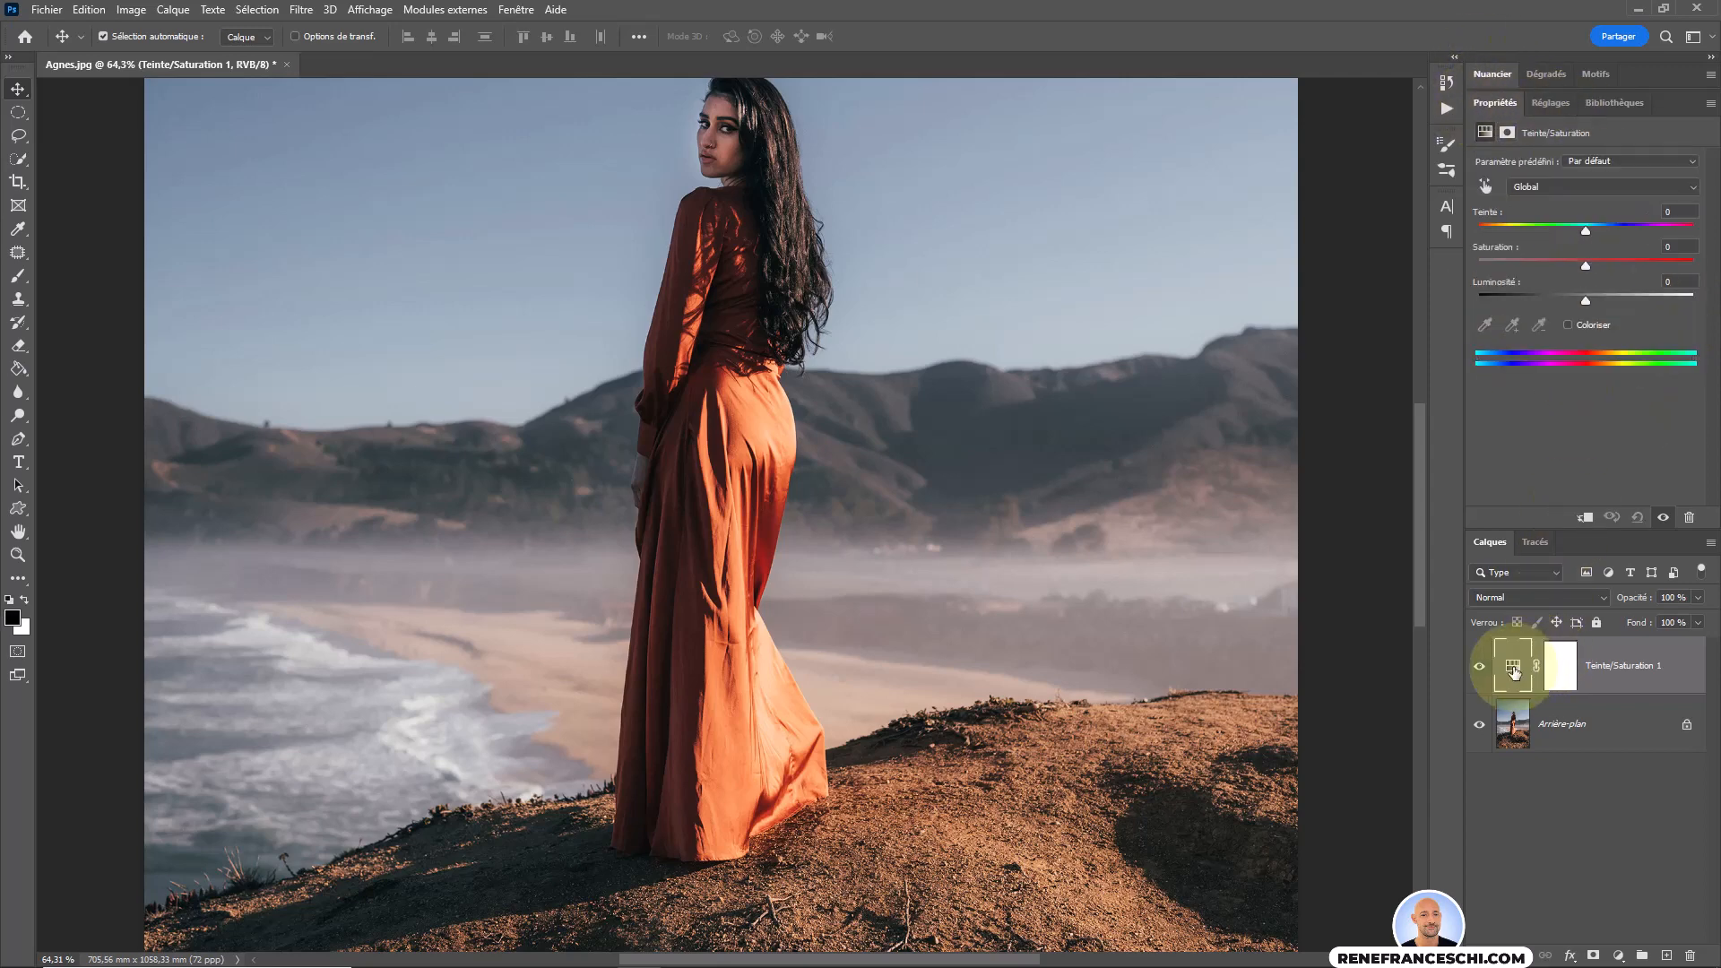
pyautogui.click(1559, 667)
pyautogui.click(1524, 663)
pyautogui.click(1558, 661)
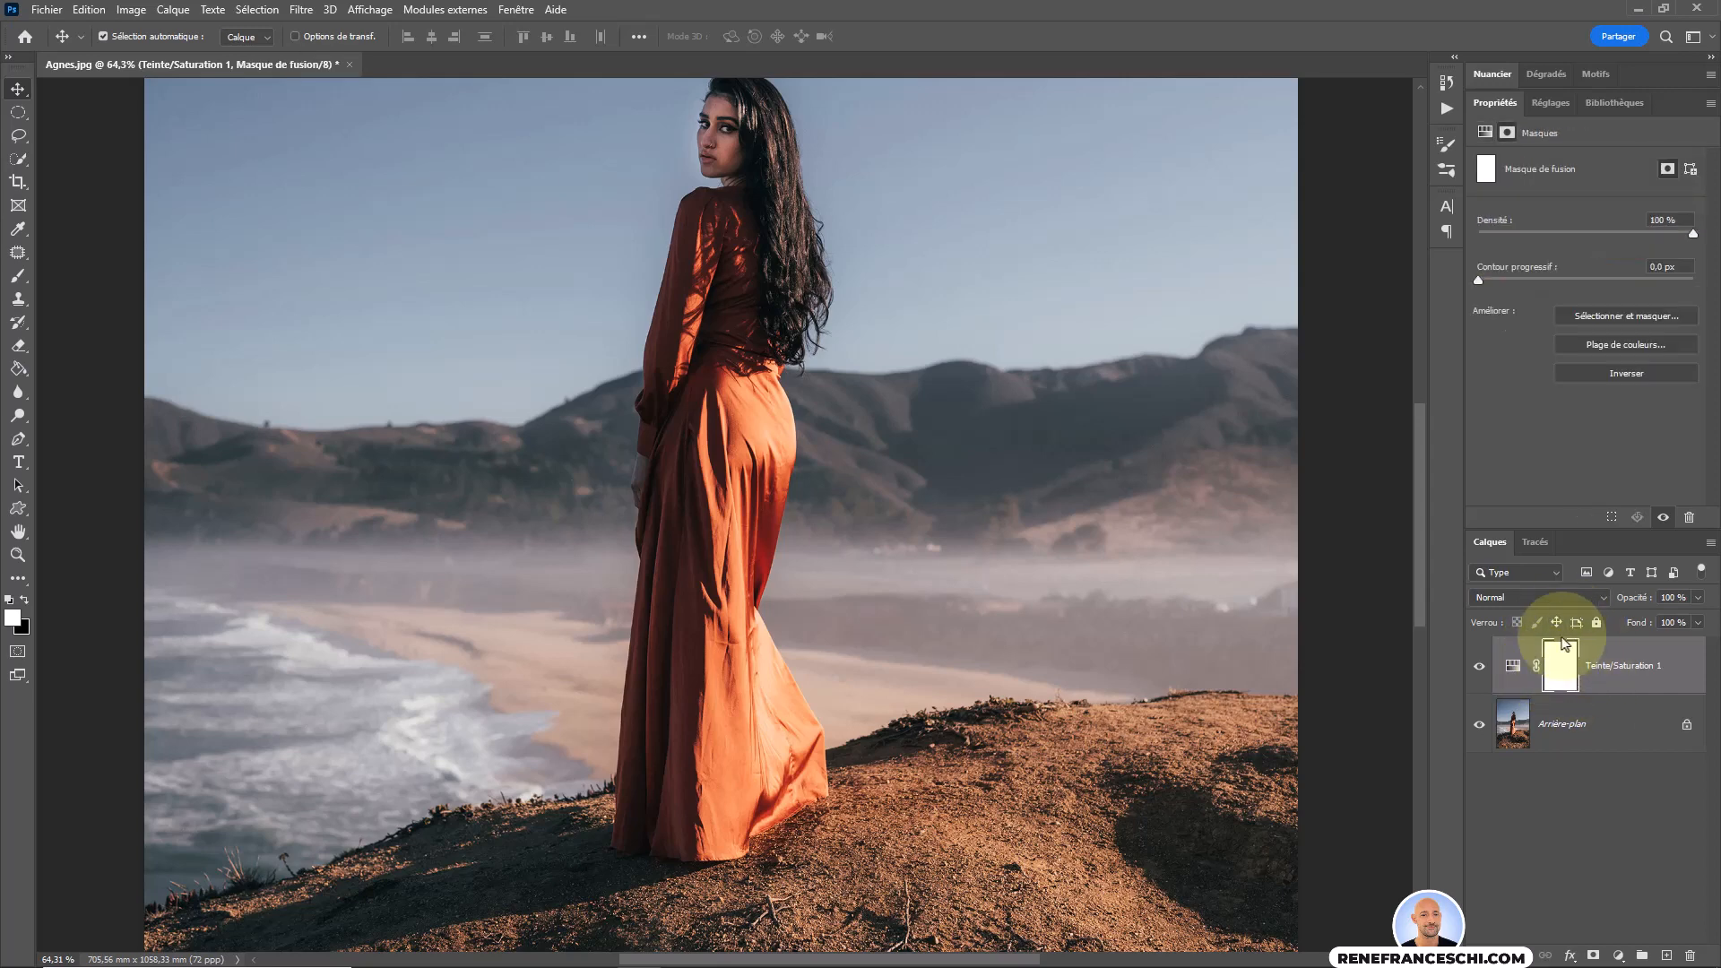
pyautogui.click(1518, 654)
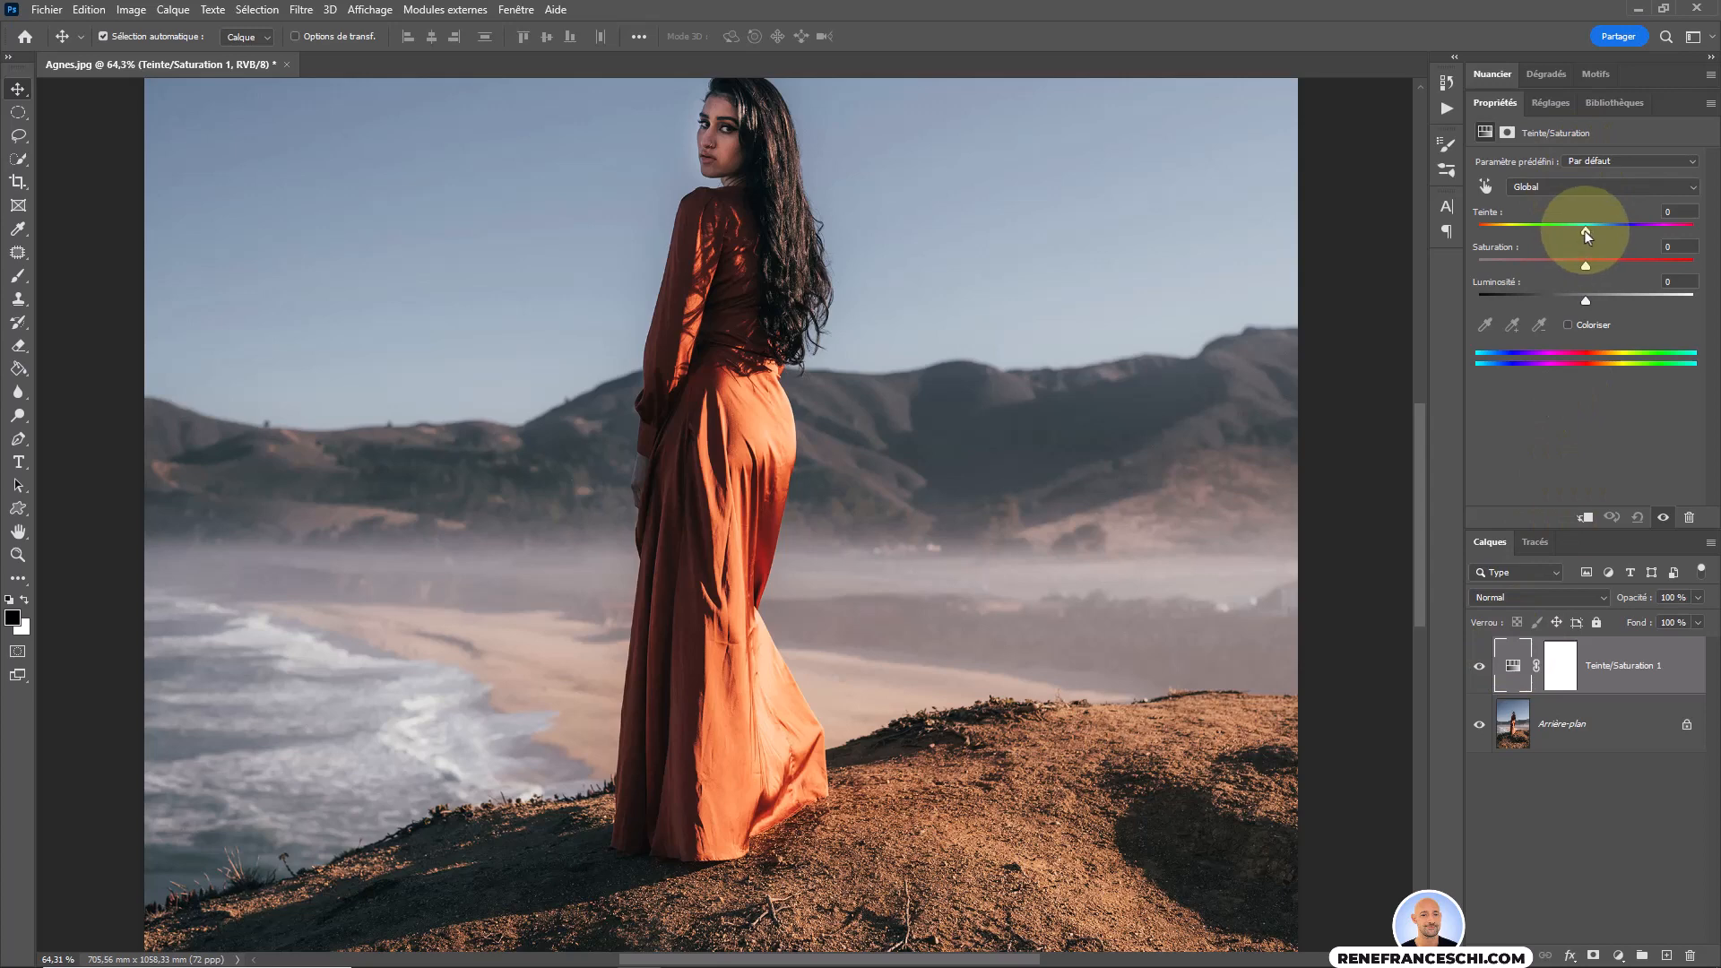
# Set the adjustment layer's hue to -143 for the whole image and inspect its mask.
pyautogui.moveTo(1585, 233); pyautogui.dragTo(1496, 232)
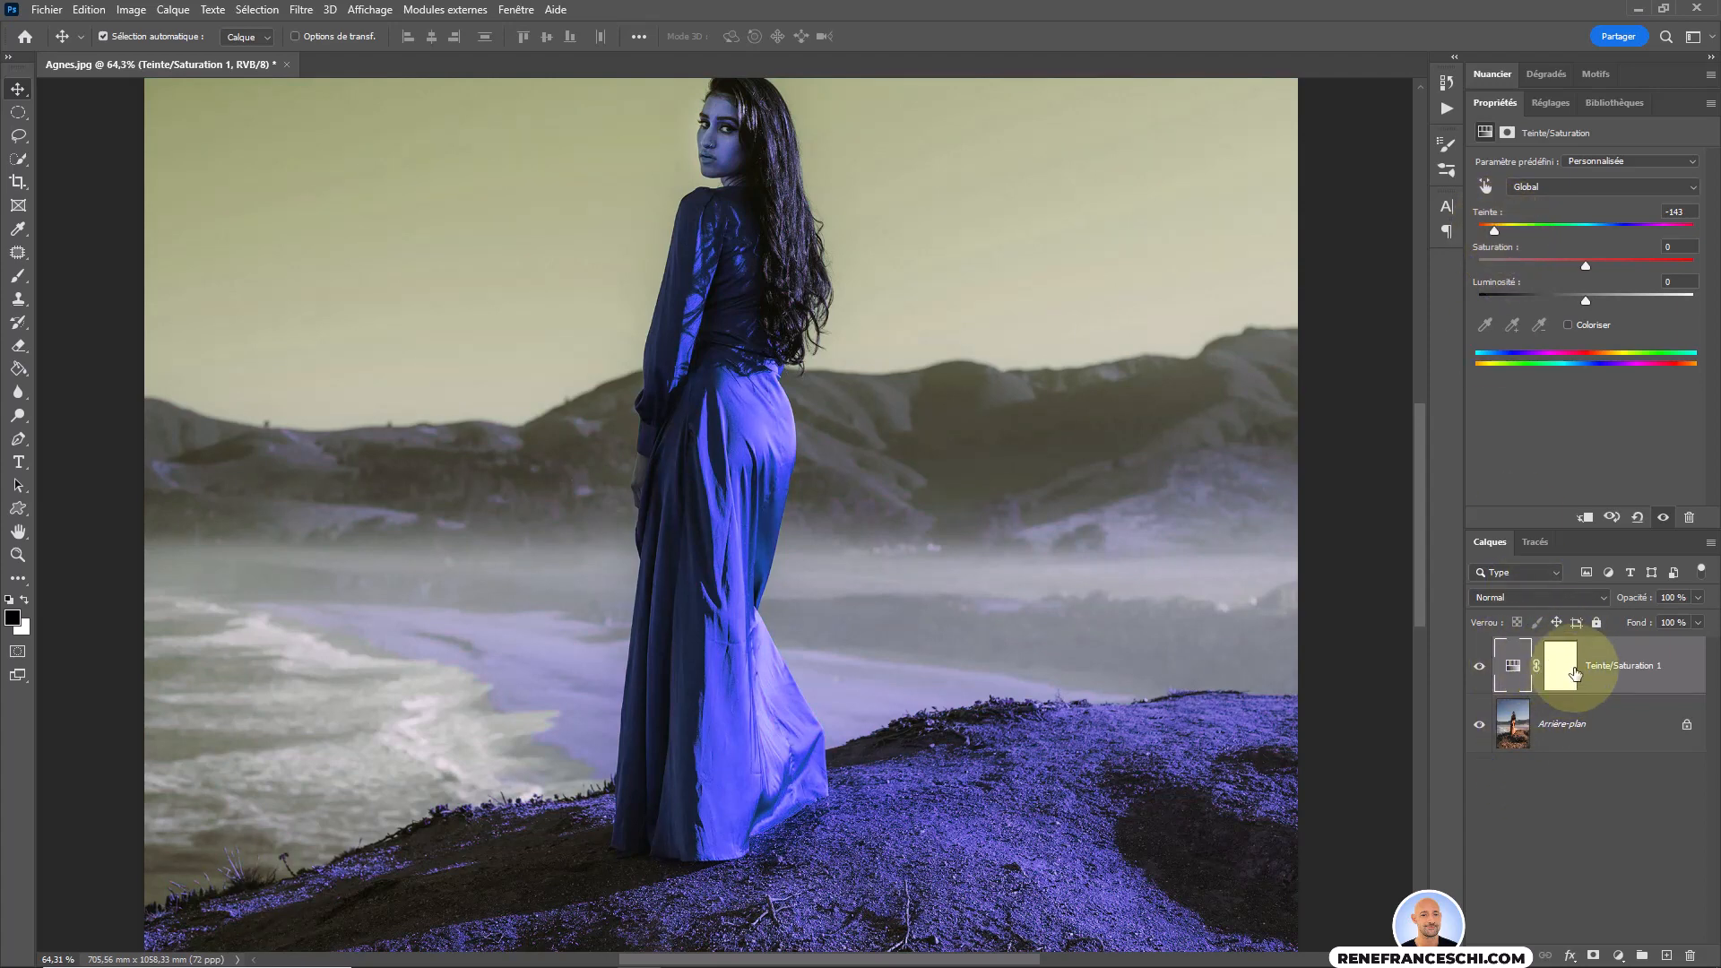
pyautogui.click(1558, 663)
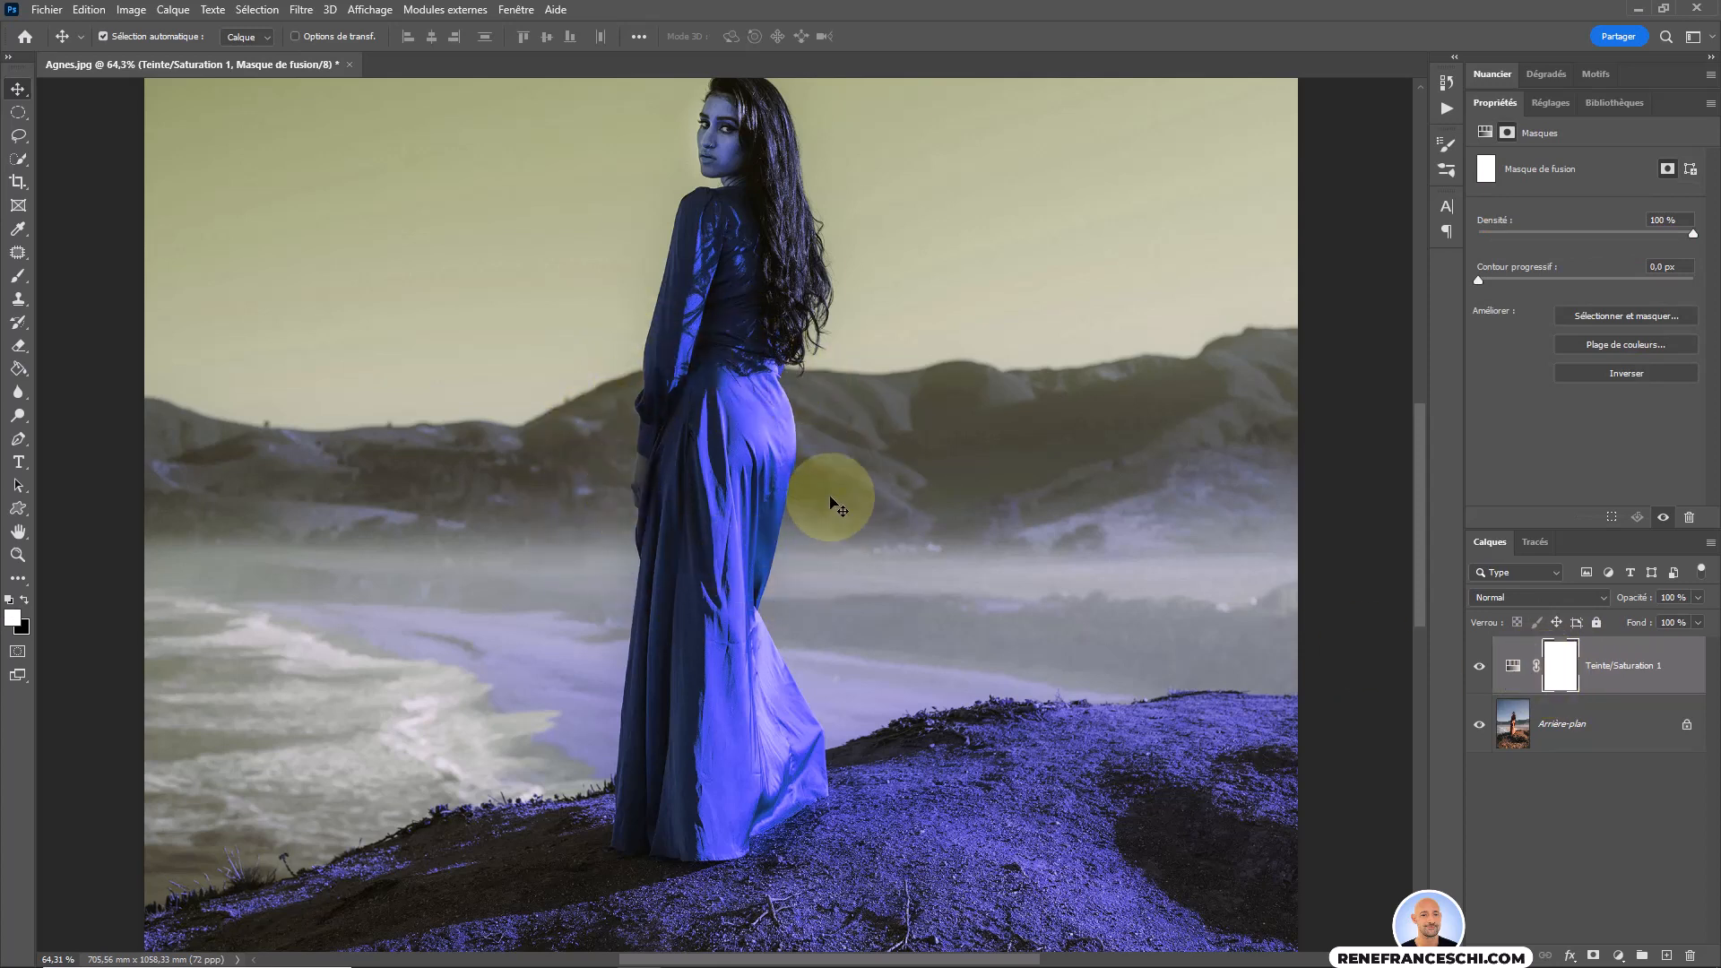
pyautogui.click(1513, 666)
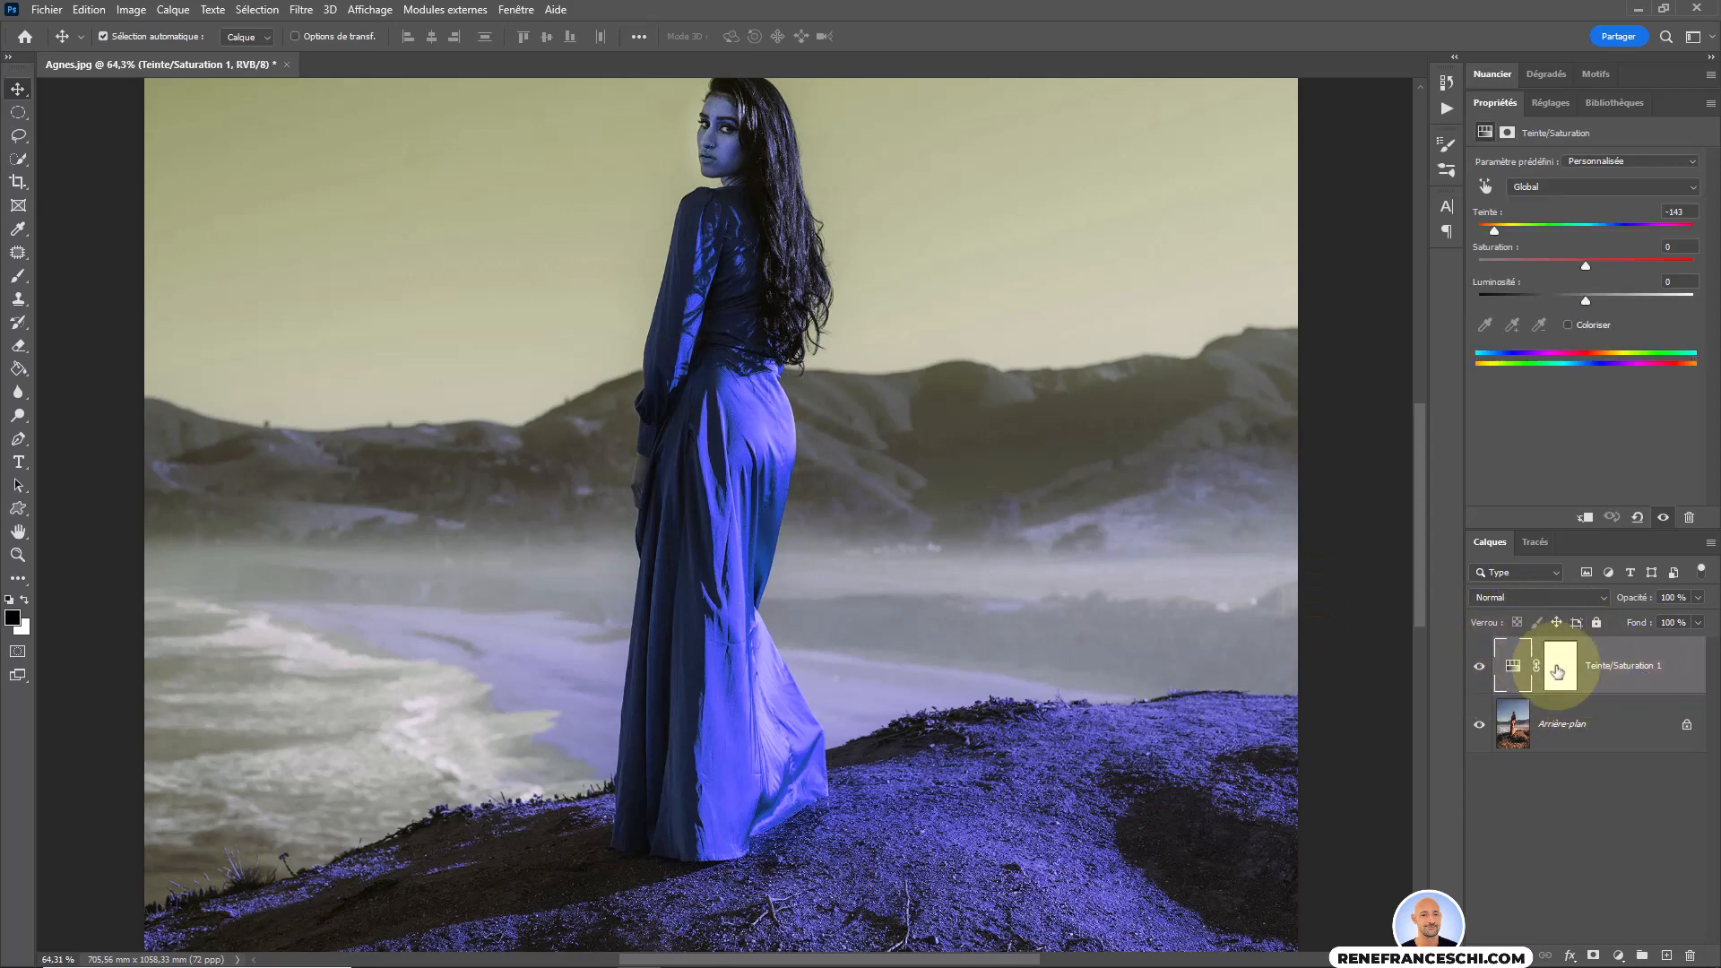
# Delete the Teinte/Saturation adjustment layer that affects the whole image.
pyautogui.rightClick(1675, 661)
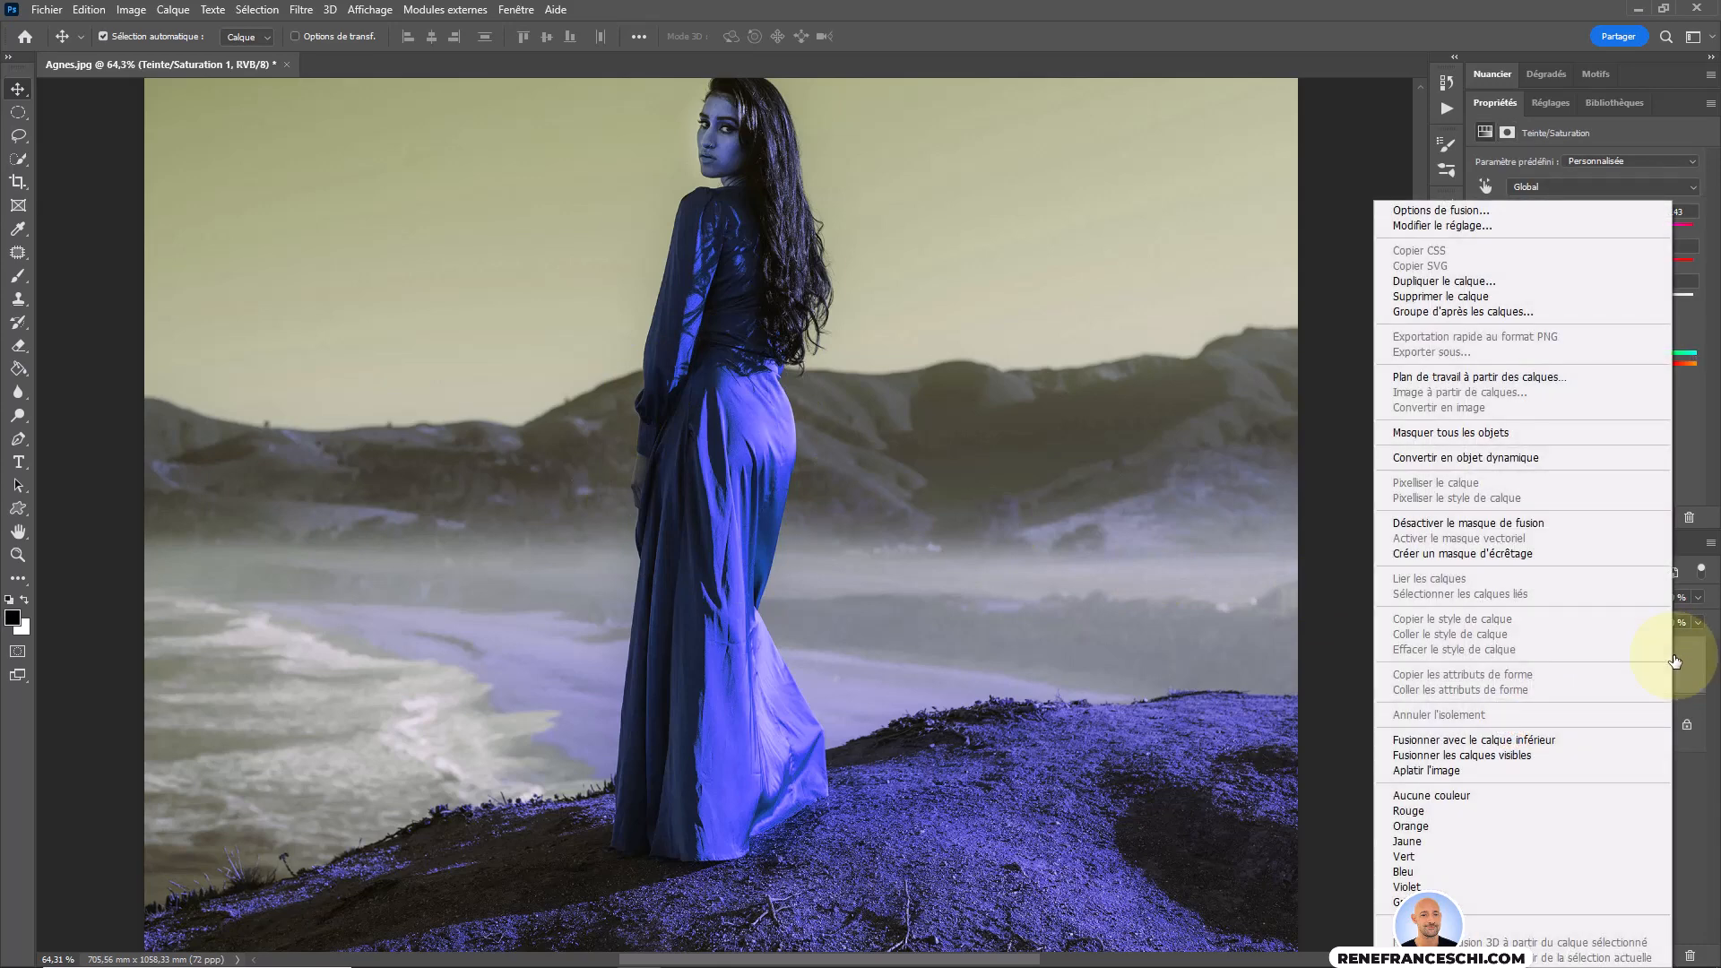
pyautogui.click(1478, 296)
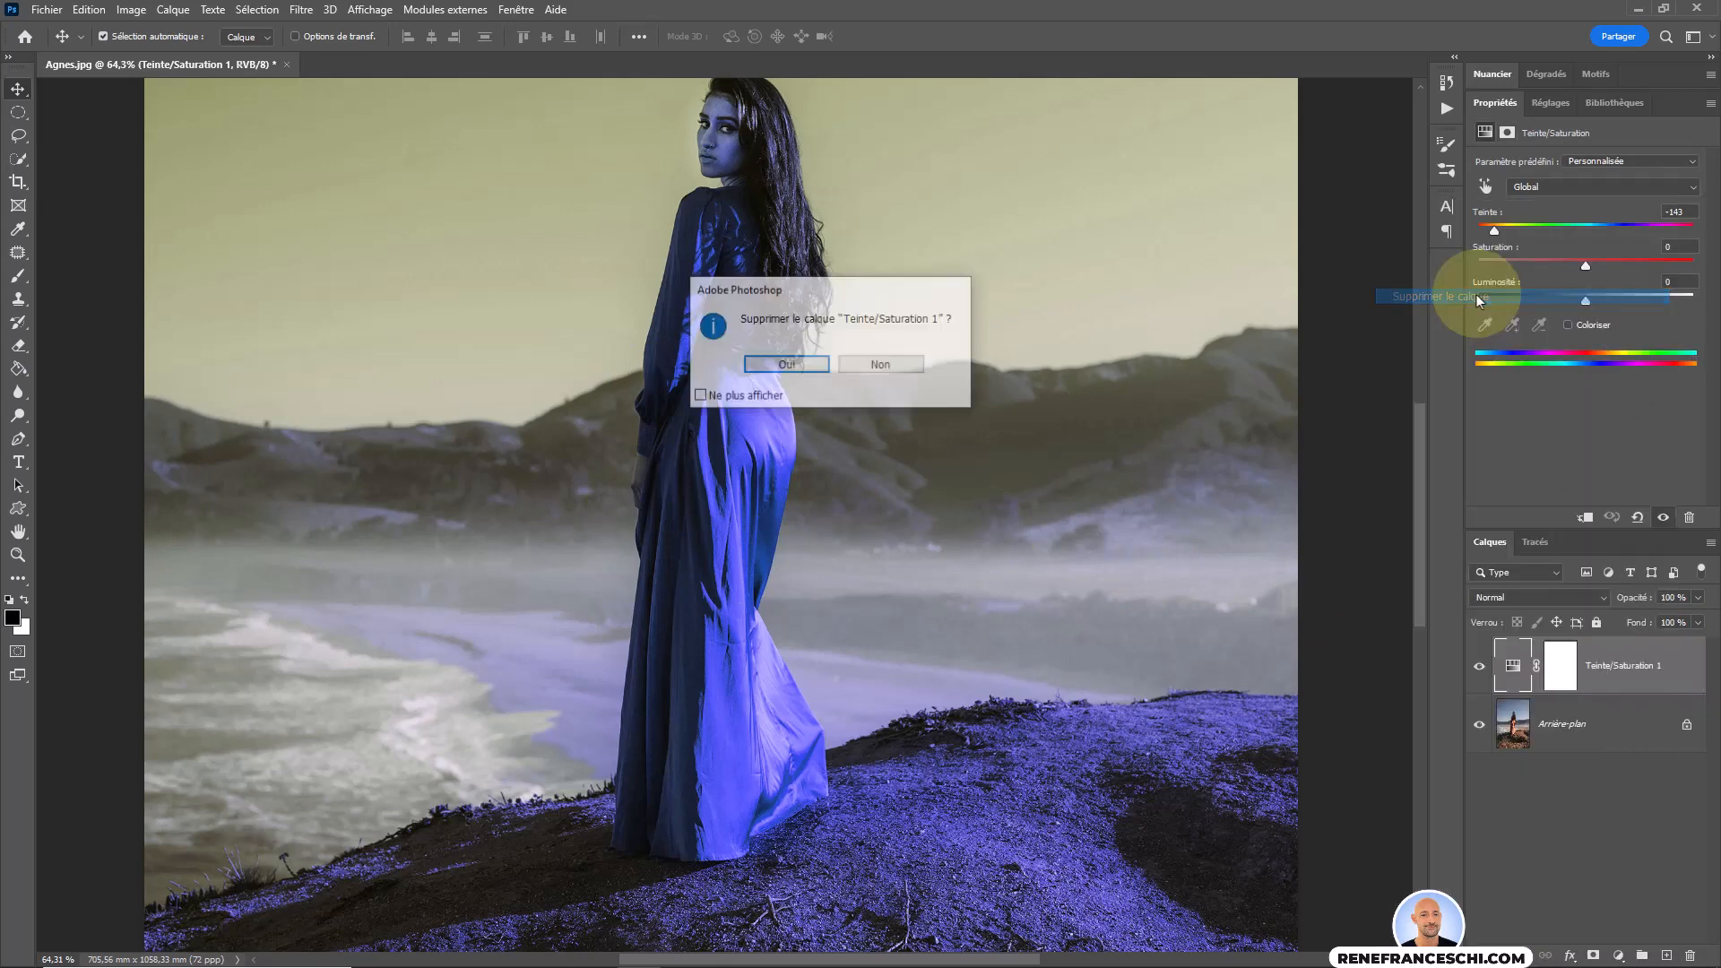
pyautogui.click(796, 372)
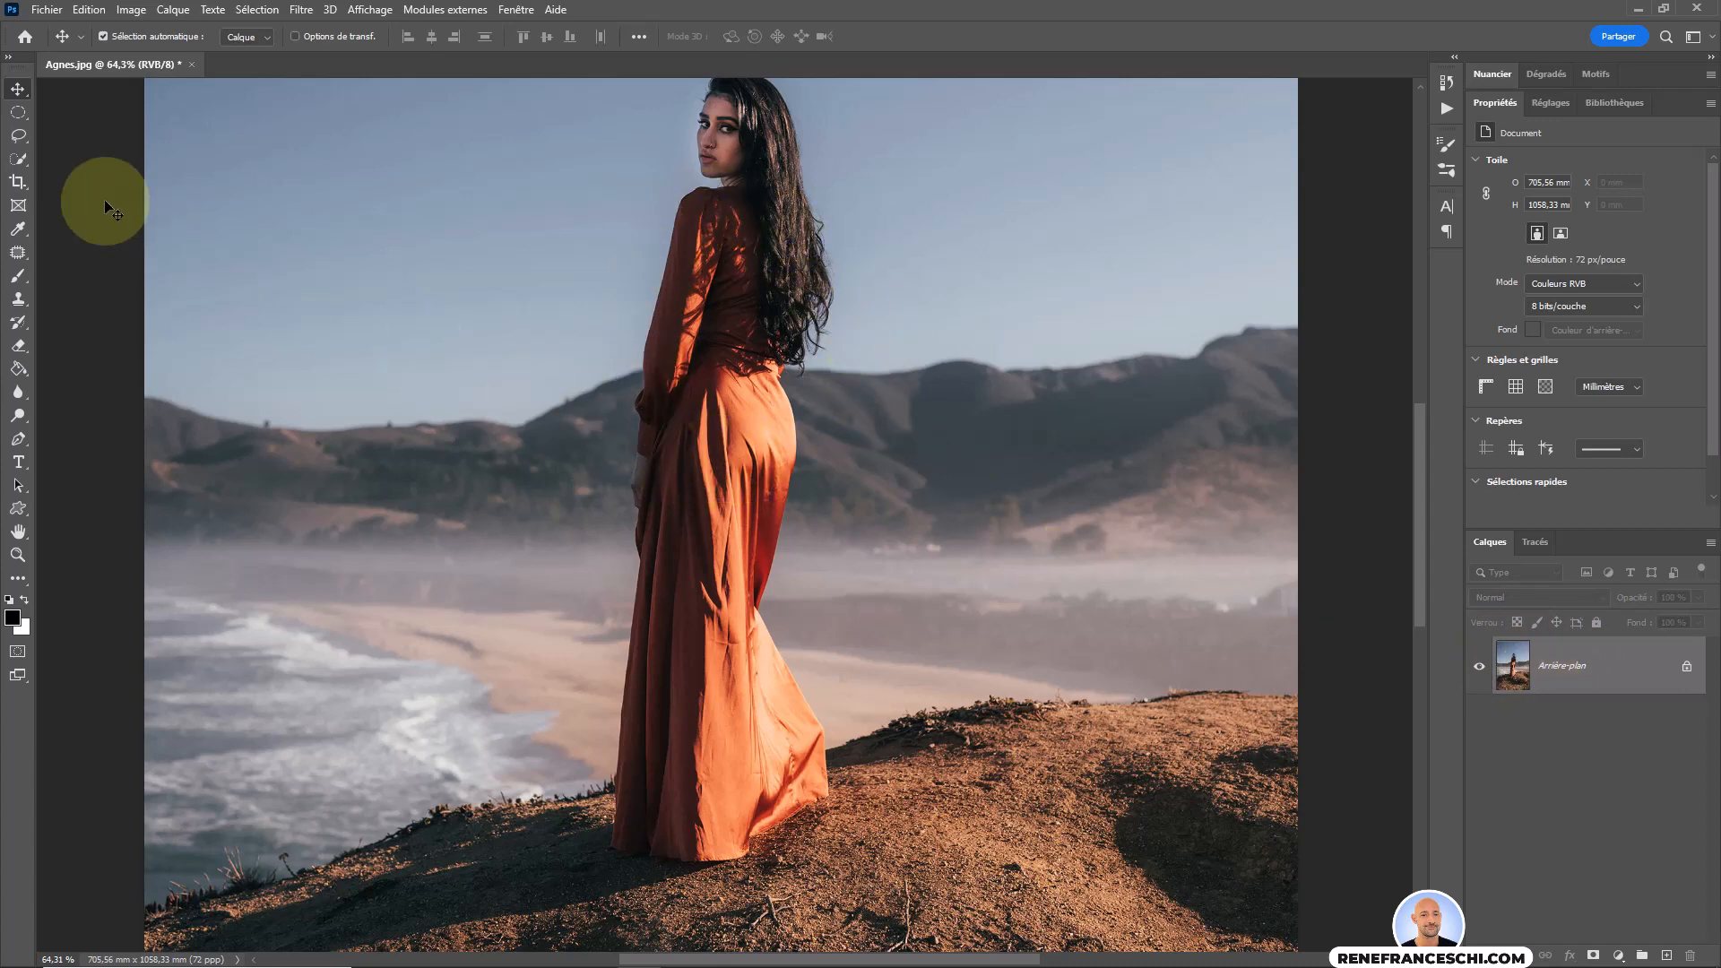
# Select the woman's orange dress with the Quick Selection tool, removing her hair from the selection.
pyautogui.click(18, 161)
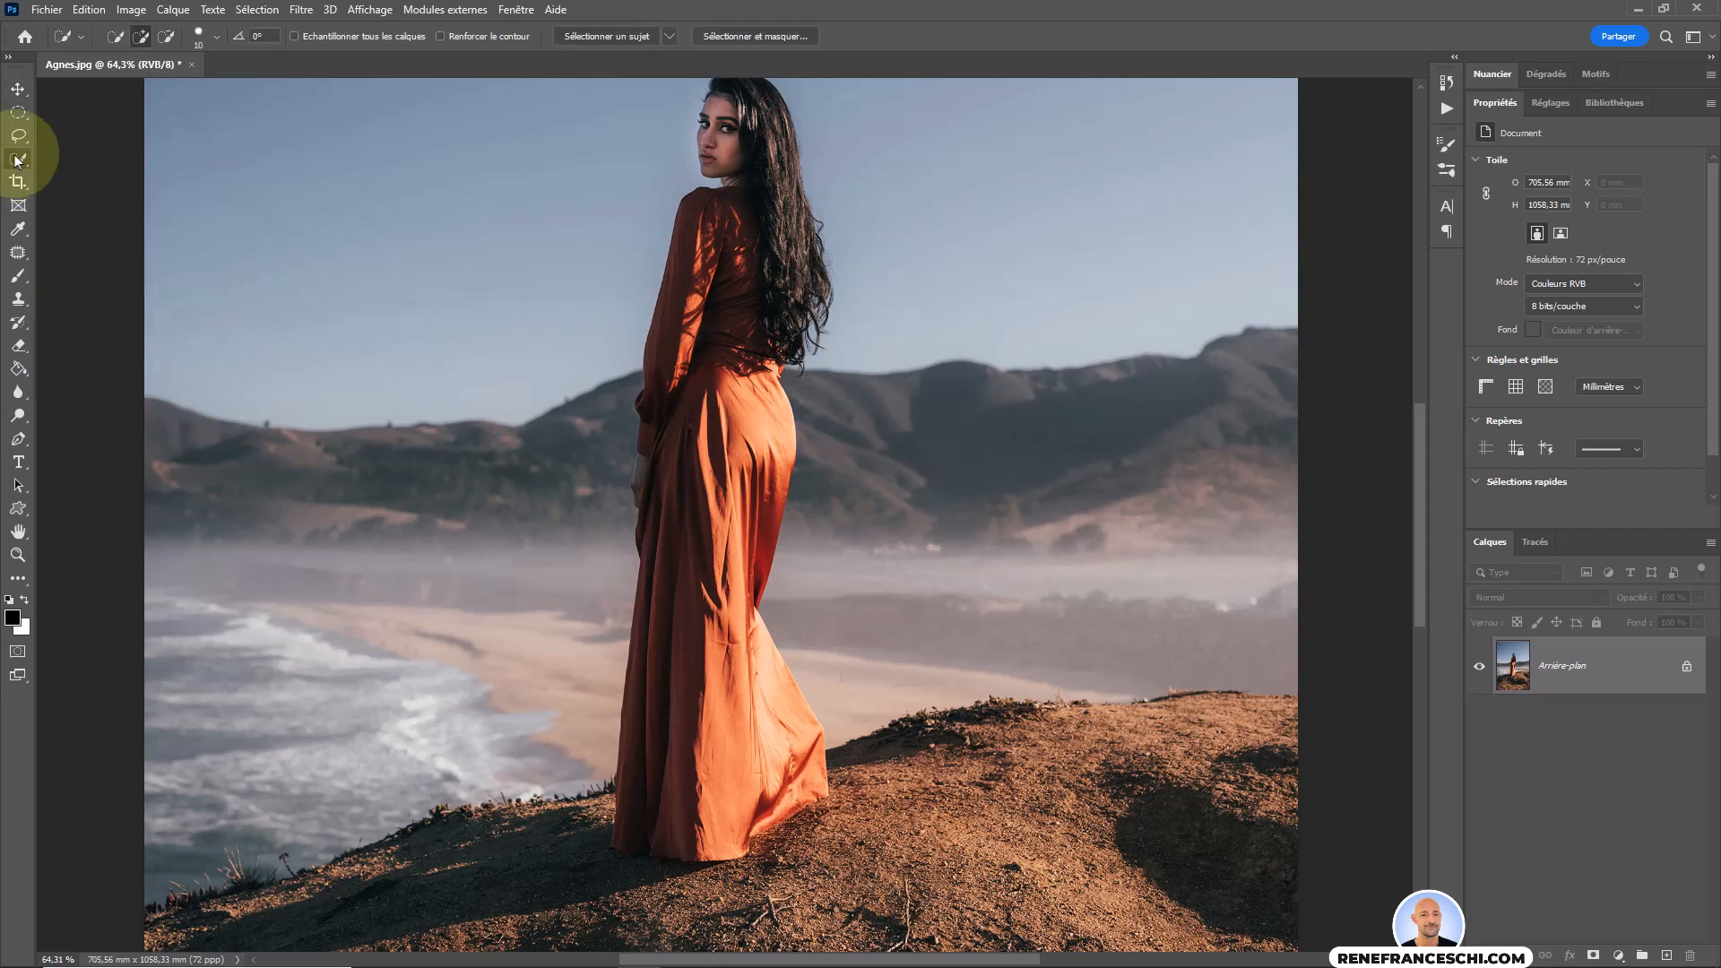
pyautogui.moveTo(672, 288)
pyautogui.mouseDown()
pyautogui.moveTo(704, 224)
pyautogui.moveTo(658, 411)
pyautogui.moveTo(666, 333)
pyautogui.moveTo(656, 358)
pyautogui.moveTo(655, 442)
pyautogui.moveTo(768, 234)
pyautogui.moveTo(757, 138)
pyautogui.moveTo(704, 285)
pyautogui.moveTo(763, 169)
pyautogui.mouseUp()
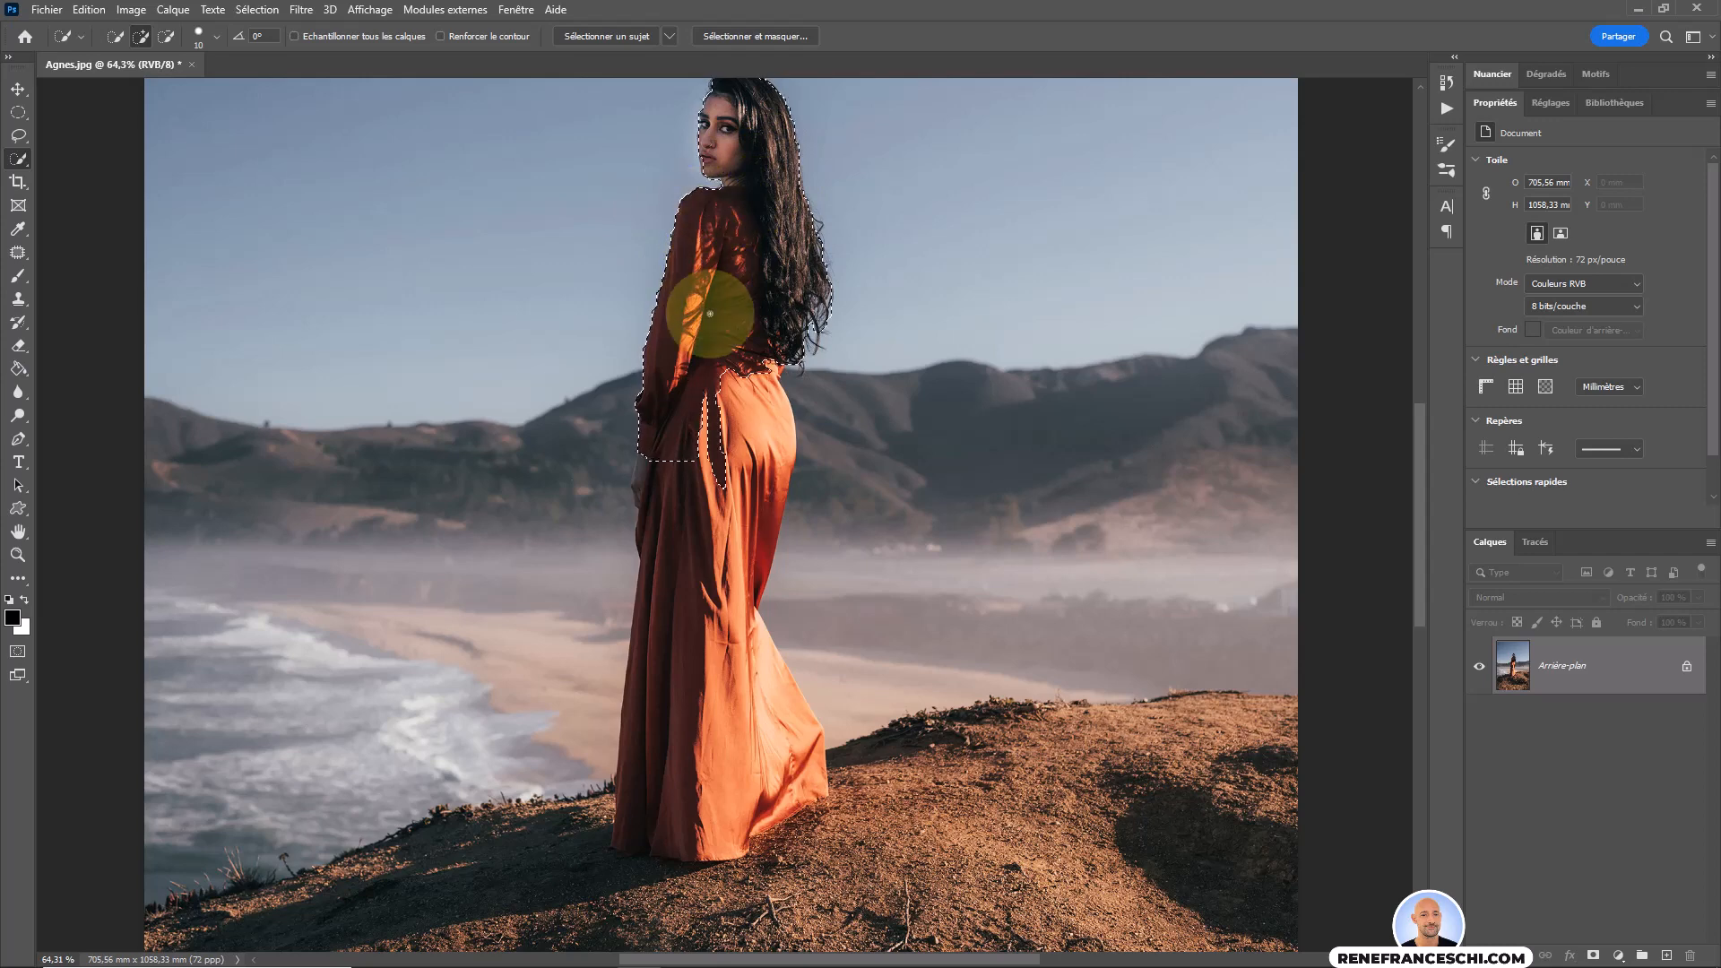
pyautogui.moveTo(684, 541)
pyautogui.mouseDown()
pyautogui.moveTo(653, 684)
pyautogui.moveTo(672, 615)
pyautogui.moveTo(661, 626)
pyautogui.mouseUp()
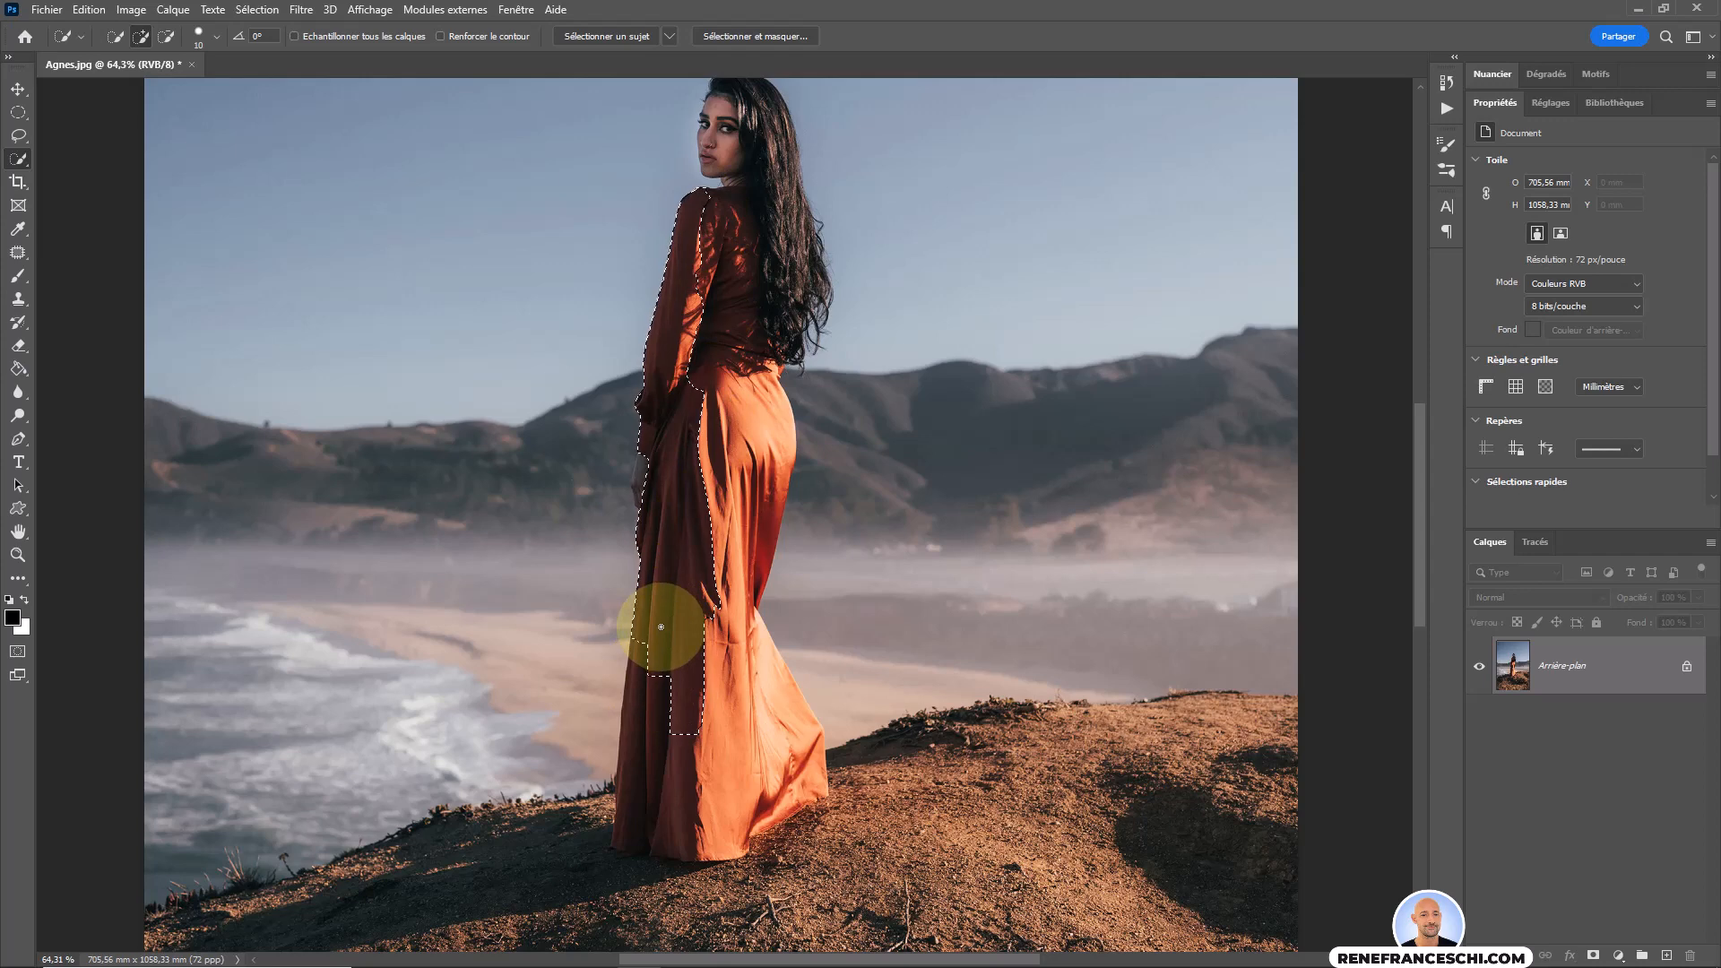
pyautogui.moveTo(642, 706)
pyautogui.mouseDown()
pyautogui.moveTo(647, 750)
pyautogui.moveTo(707, 661)
pyautogui.moveTo(720, 704)
pyautogui.moveTo(779, 733)
pyautogui.moveTo(808, 783)
pyautogui.moveTo(803, 812)
pyautogui.moveTo(637, 874)
pyautogui.mouseUp()
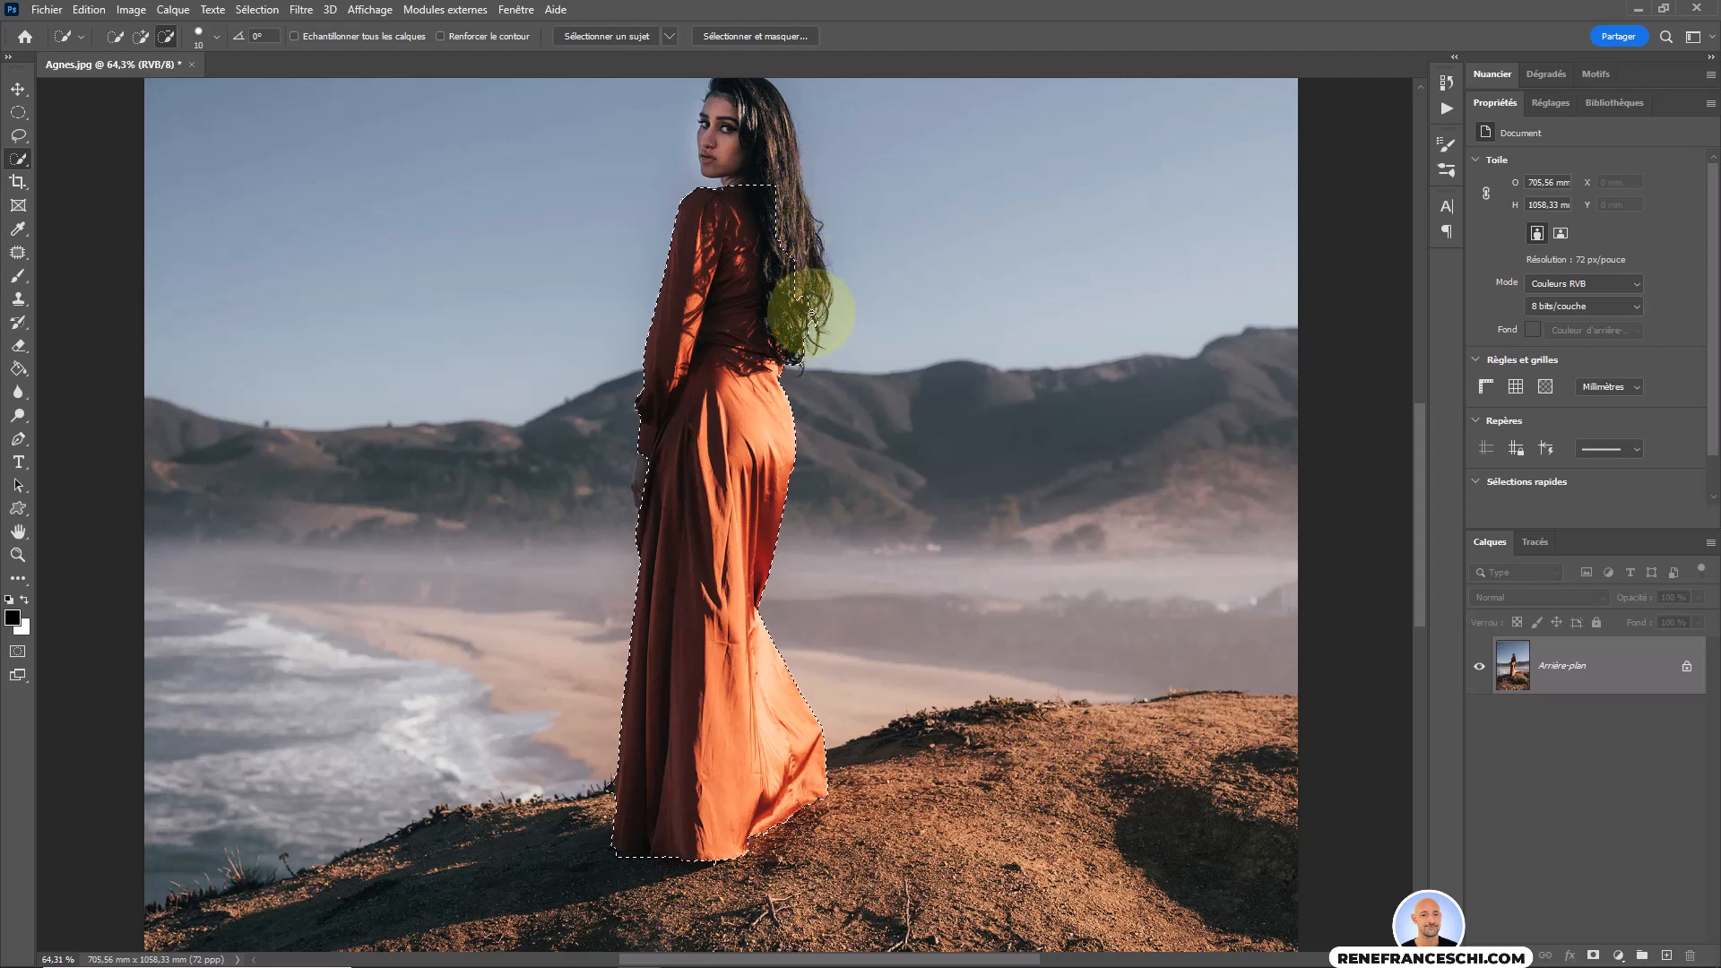
pyautogui.moveTo(812, 284); pyautogui.dragTo(825, 261)
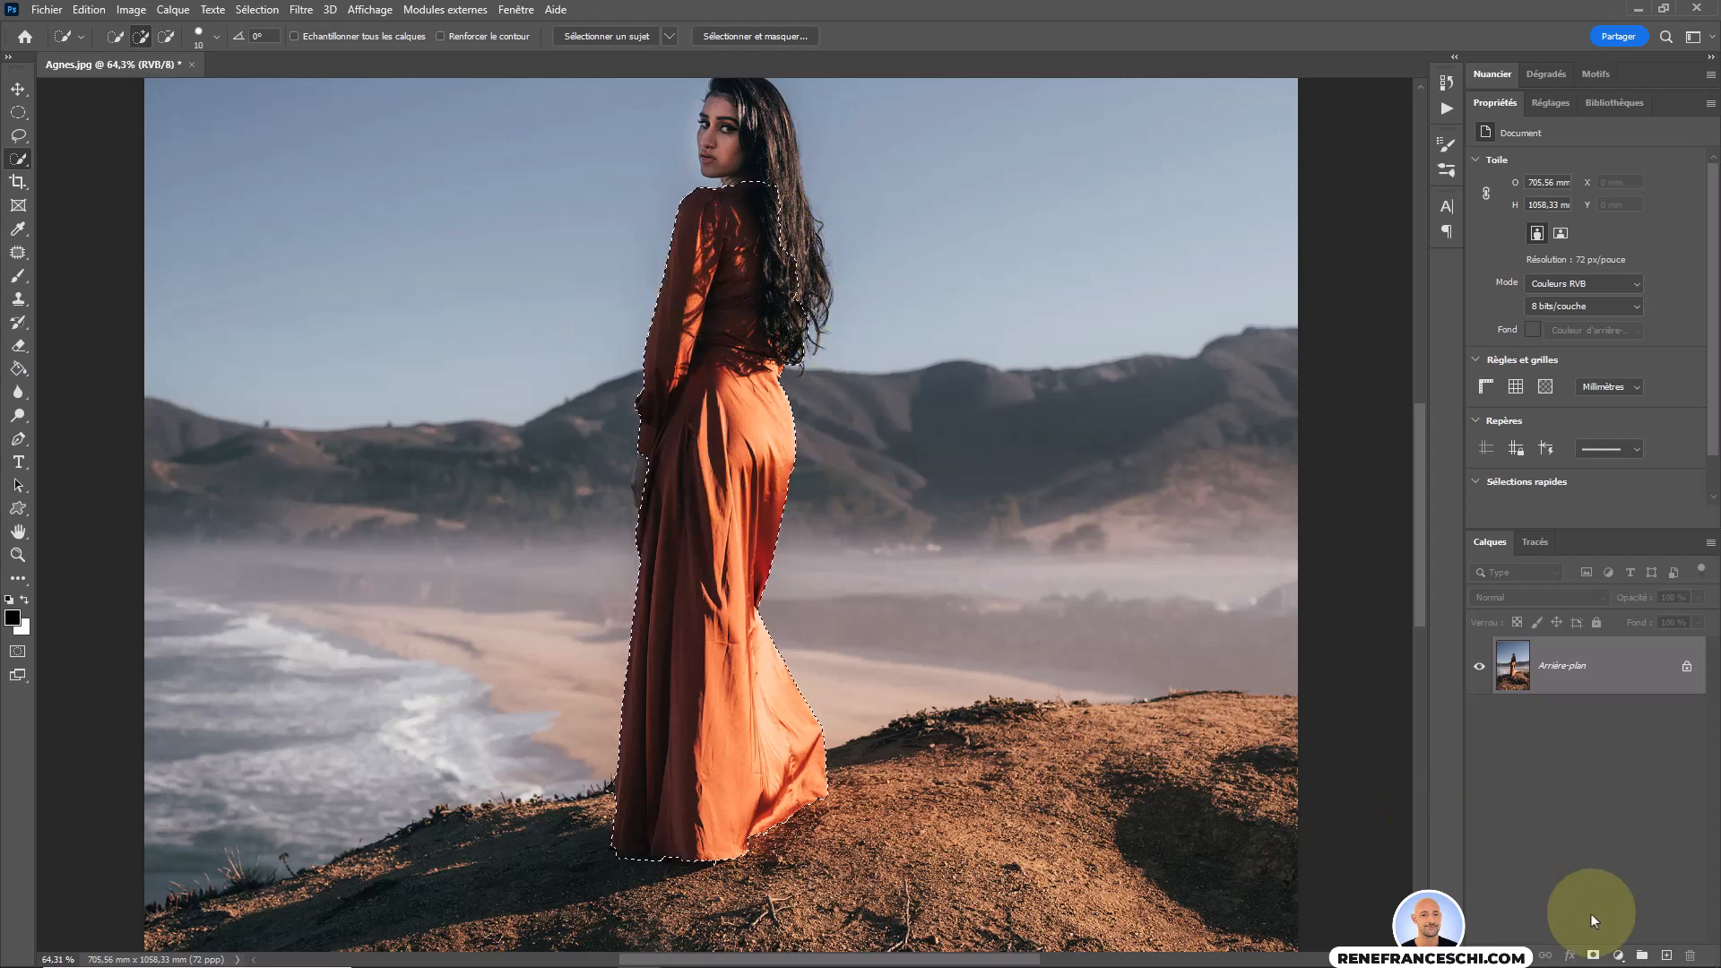
# Recolour the selected dress with a Teinte/Saturation adjustment layer using hue -168, saturation -42 and lightness -17.
pyautogui.click(1618, 955)
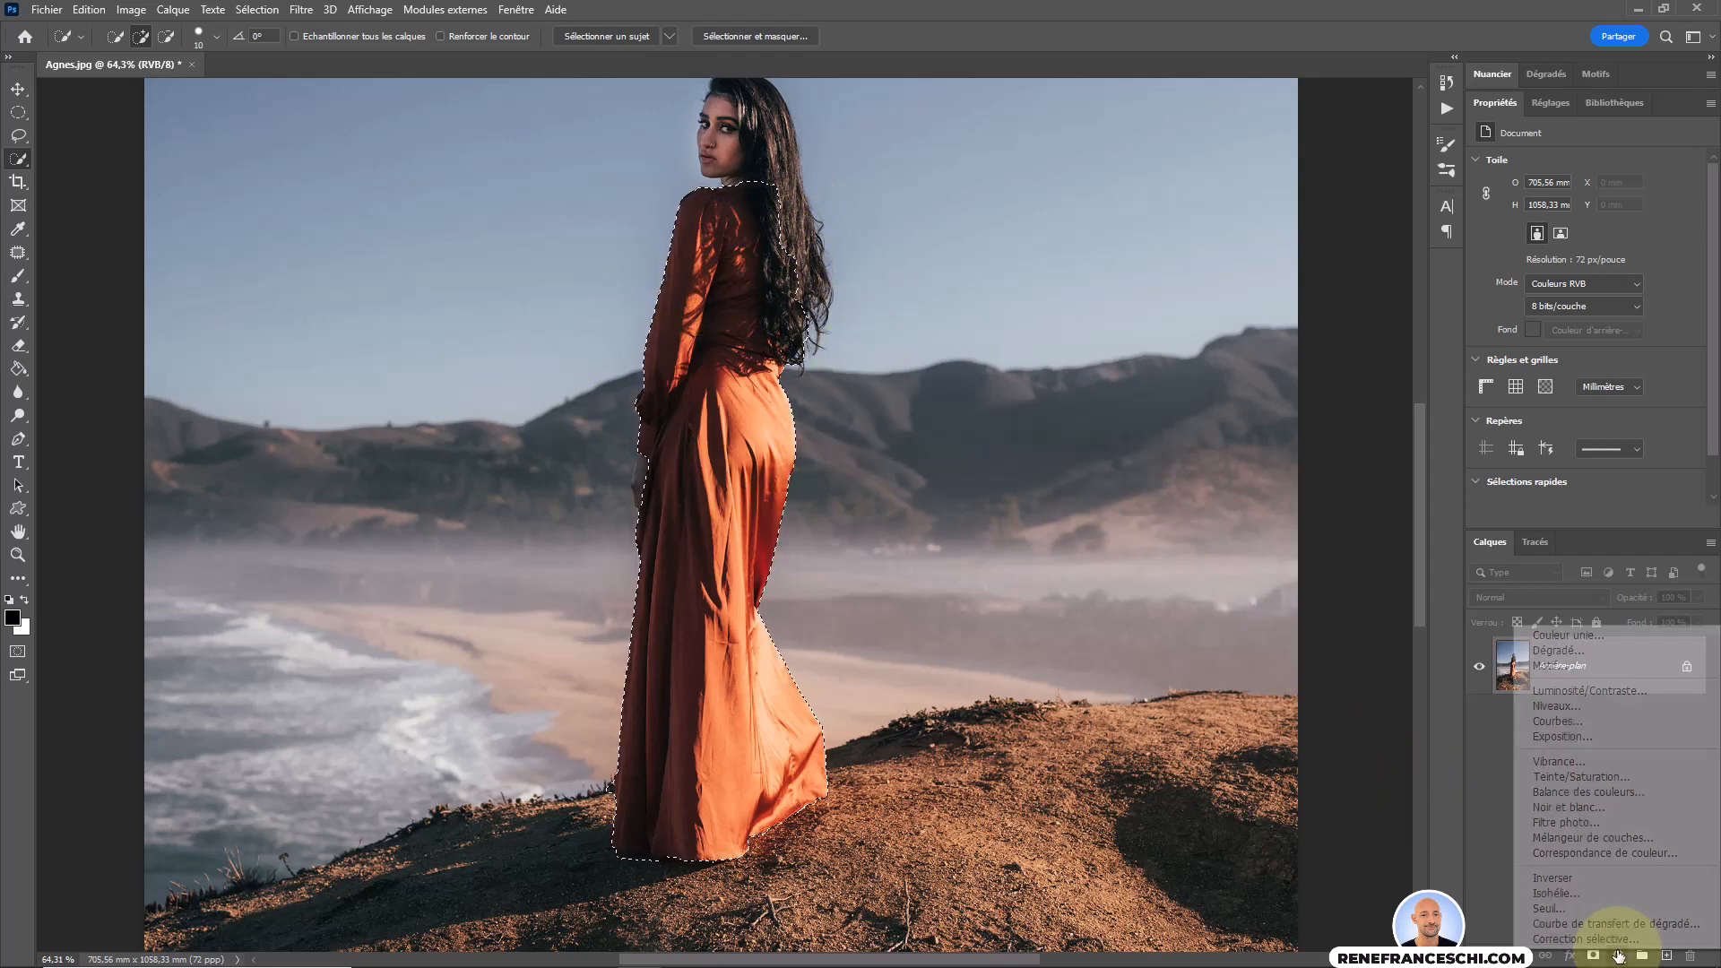
pyautogui.click(1582, 776)
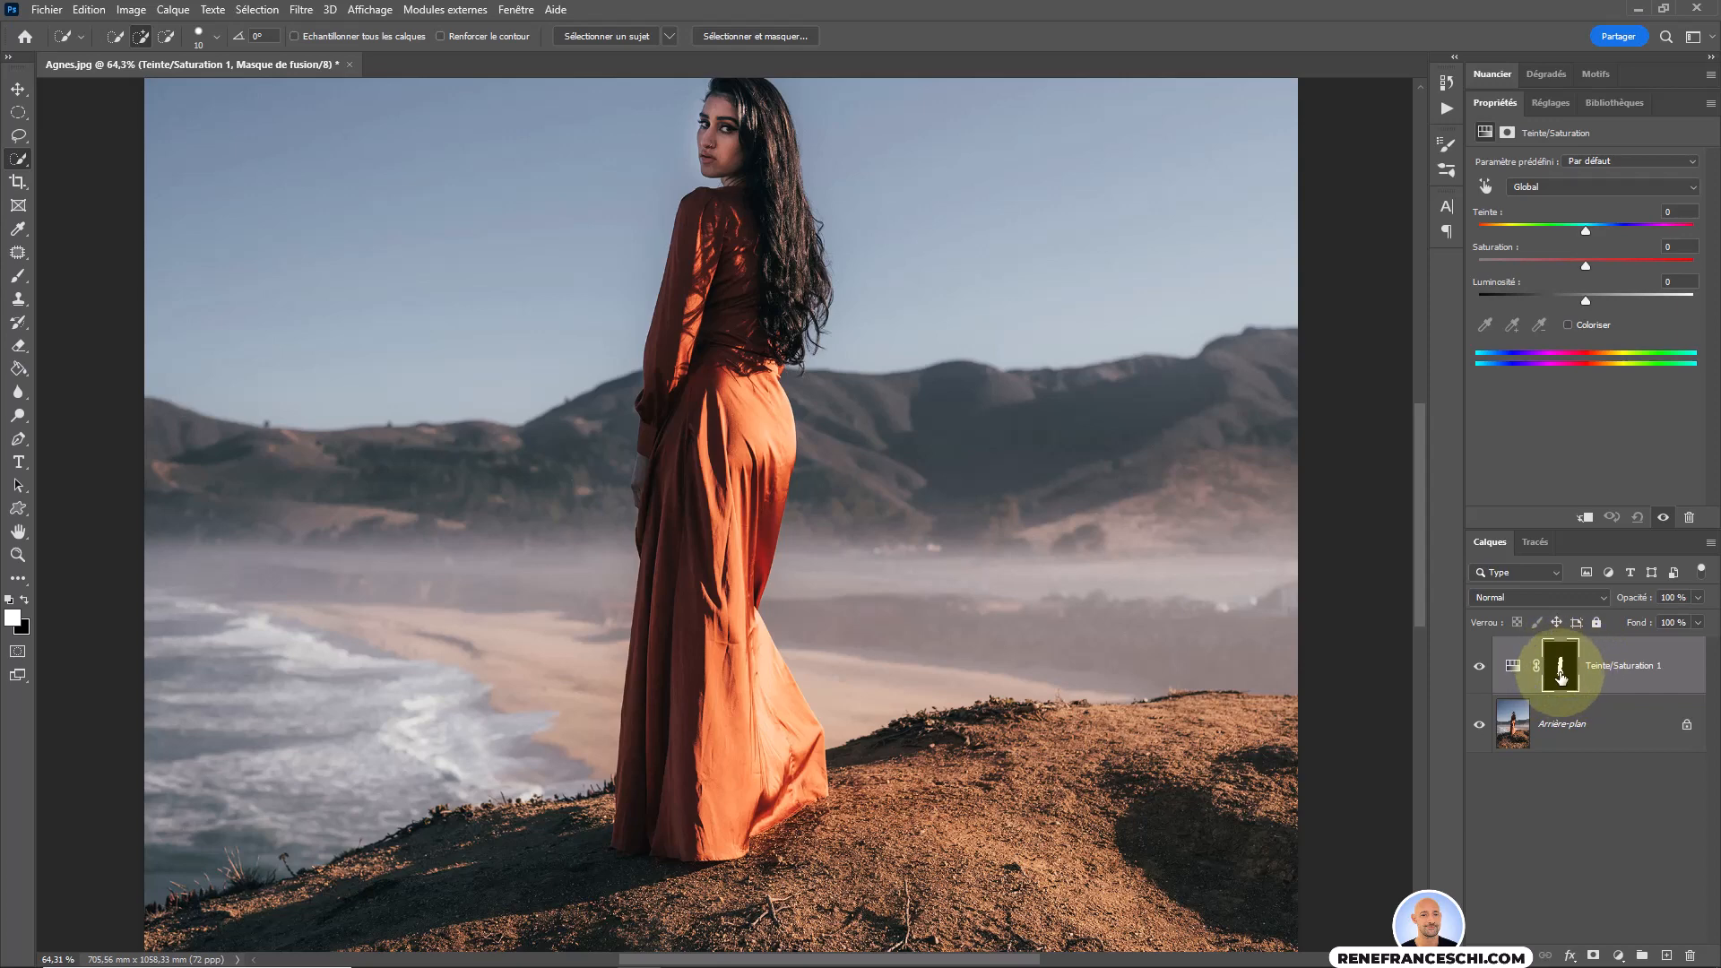
pyautogui.click(1513, 667)
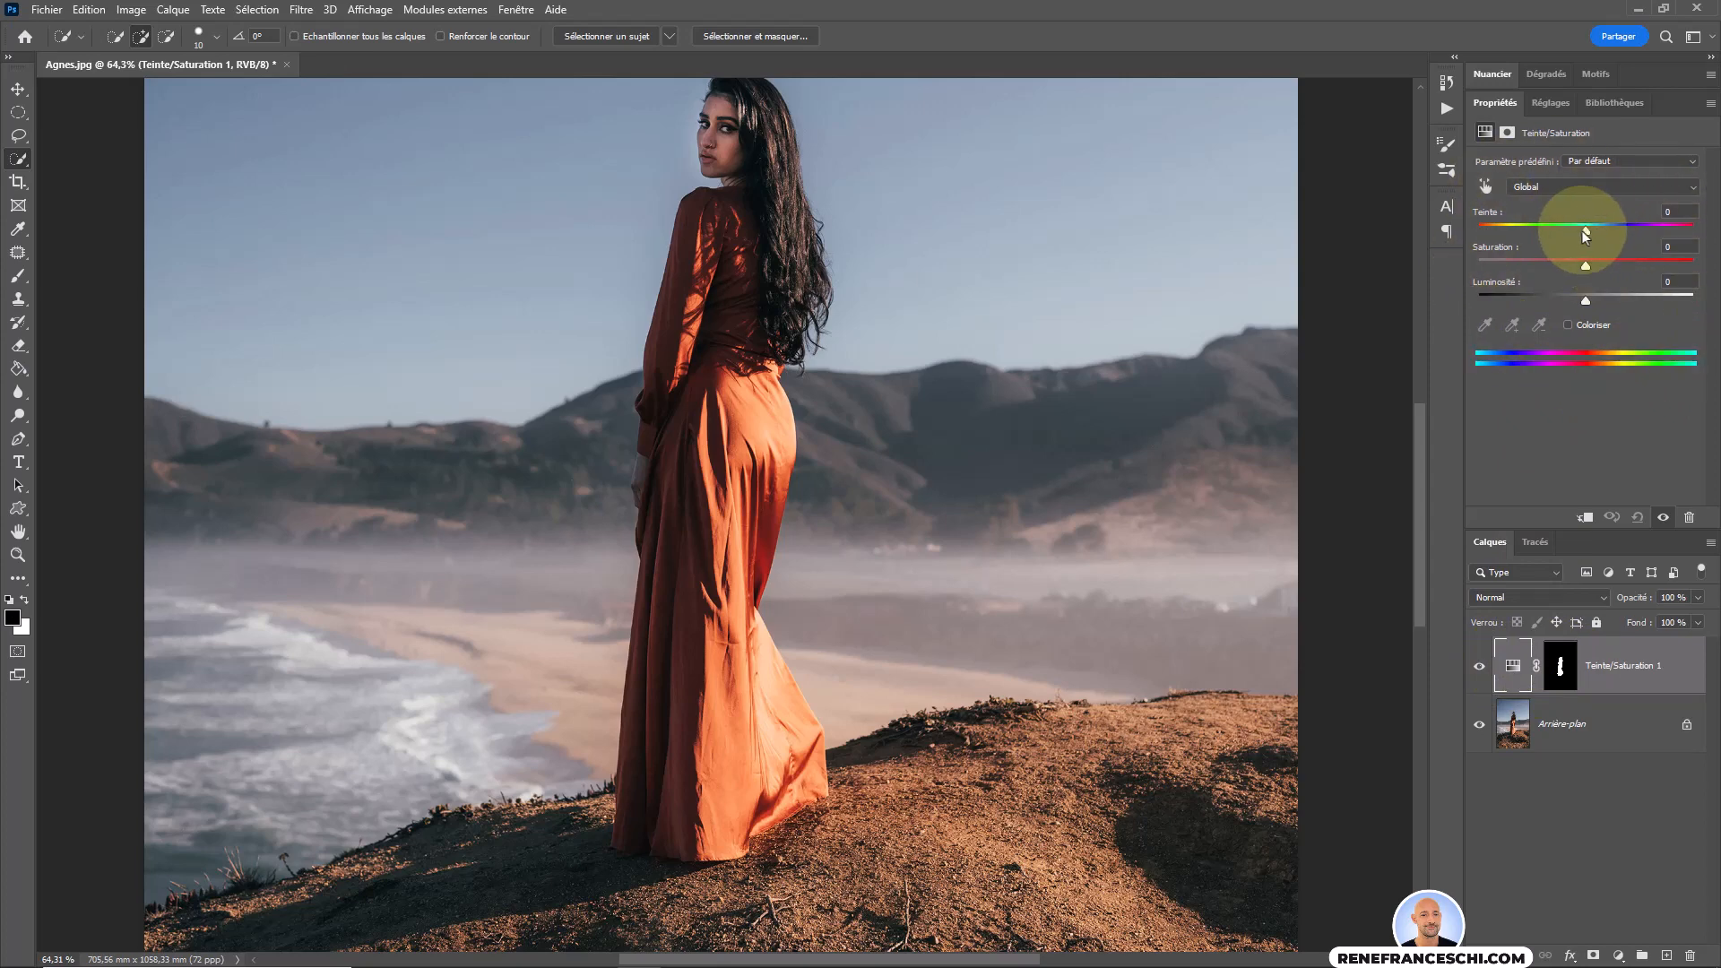
pyautogui.moveTo(1586, 235); pyautogui.dragTo(1484, 232)
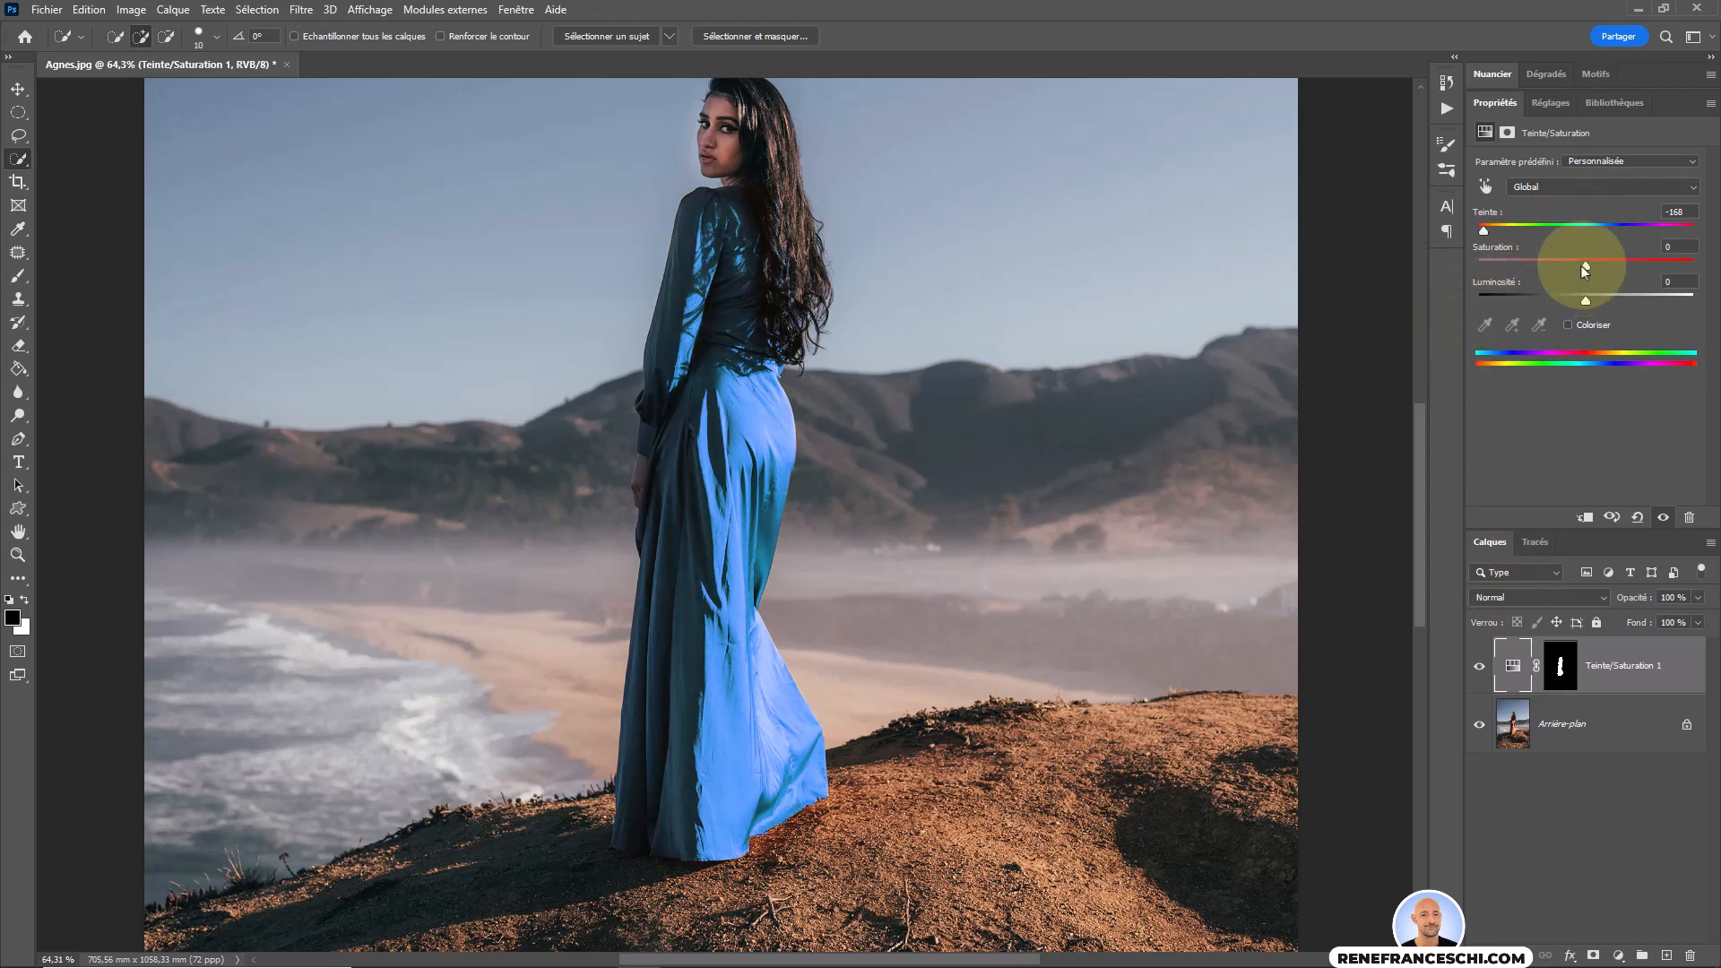
pyautogui.moveTo(1586, 267)
pyautogui.mouseDown()
pyautogui.moveTo(1642, 266)
pyautogui.moveTo(1592, 269)
pyautogui.mouseUp()
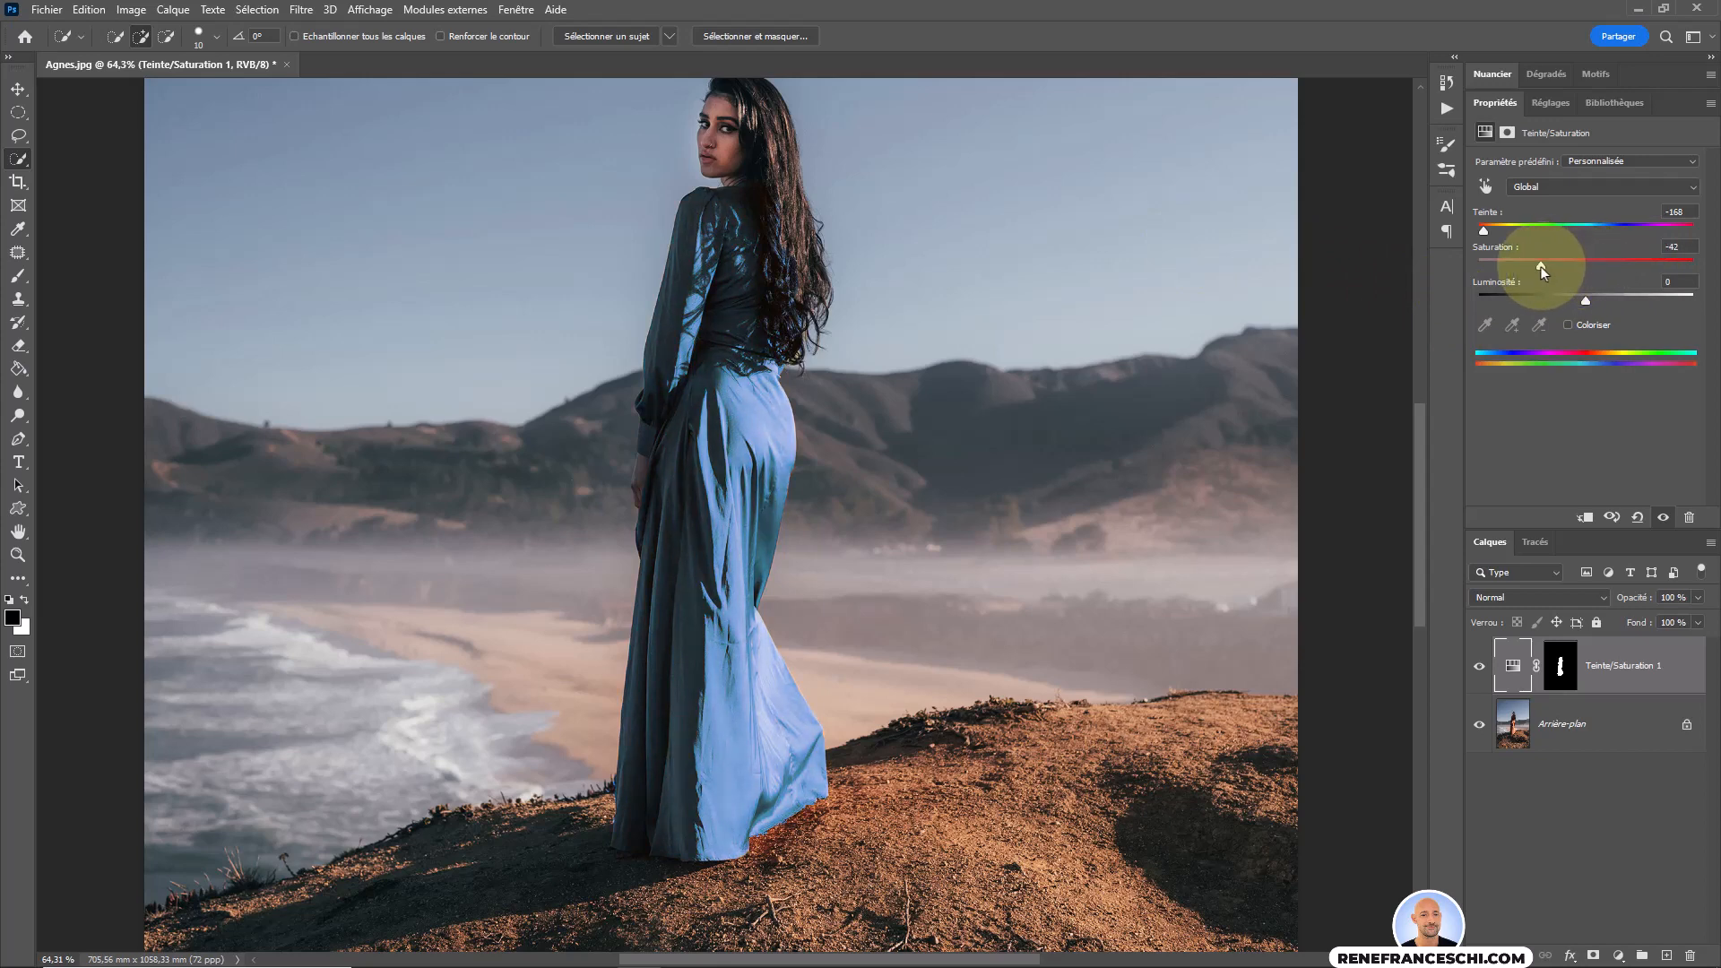
pyautogui.moveTo(1584, 301); pyautogui.dragTo(1566, 301)
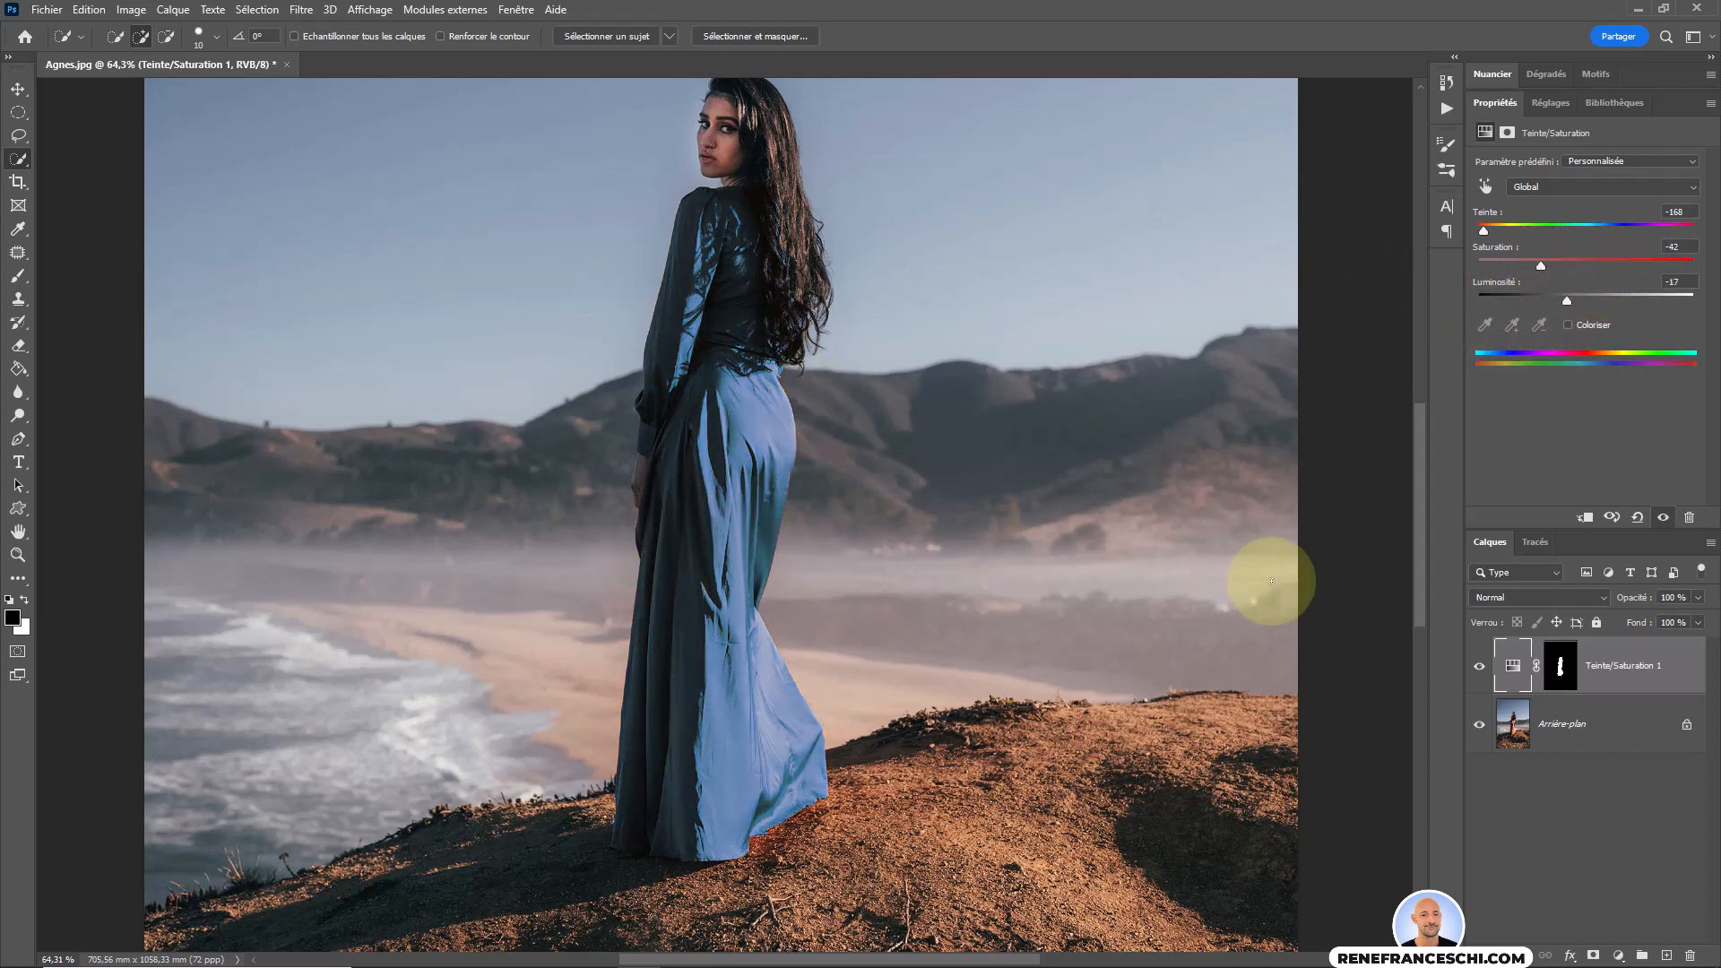
# Paint black over the woman's hair on the adjustment layer's mask with a soft 73 px brush at 0 % hardness.
pyautogui.click(1560, 665)
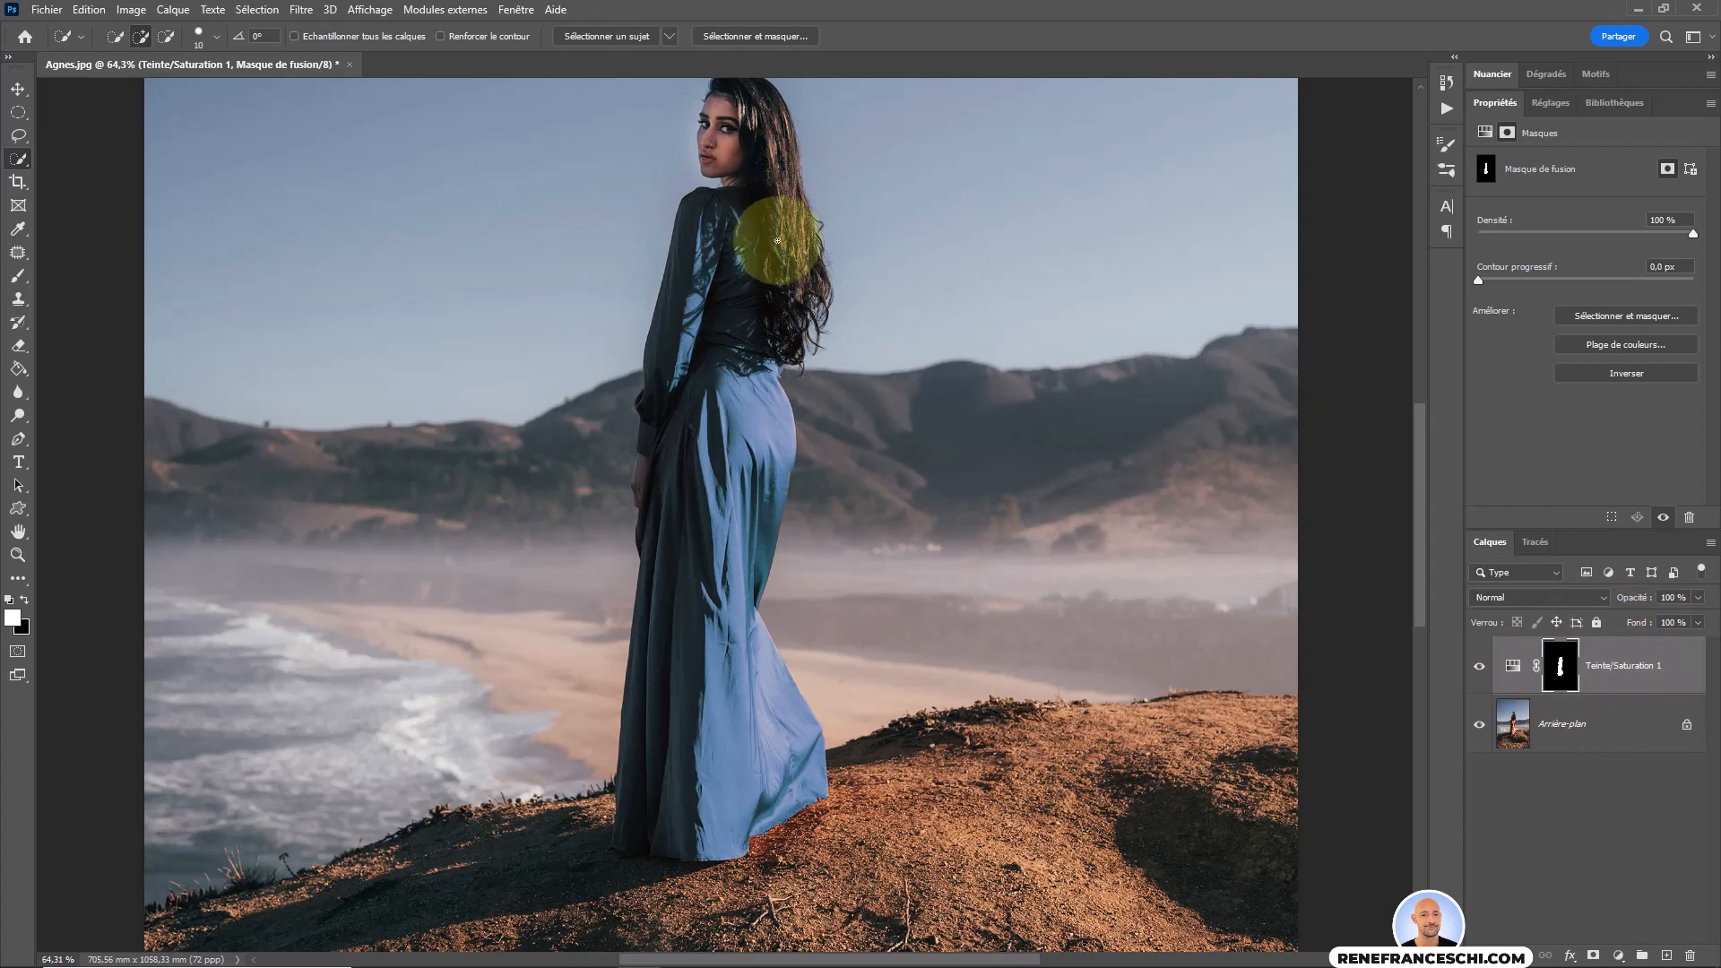
pyautogui.click(18, 278)
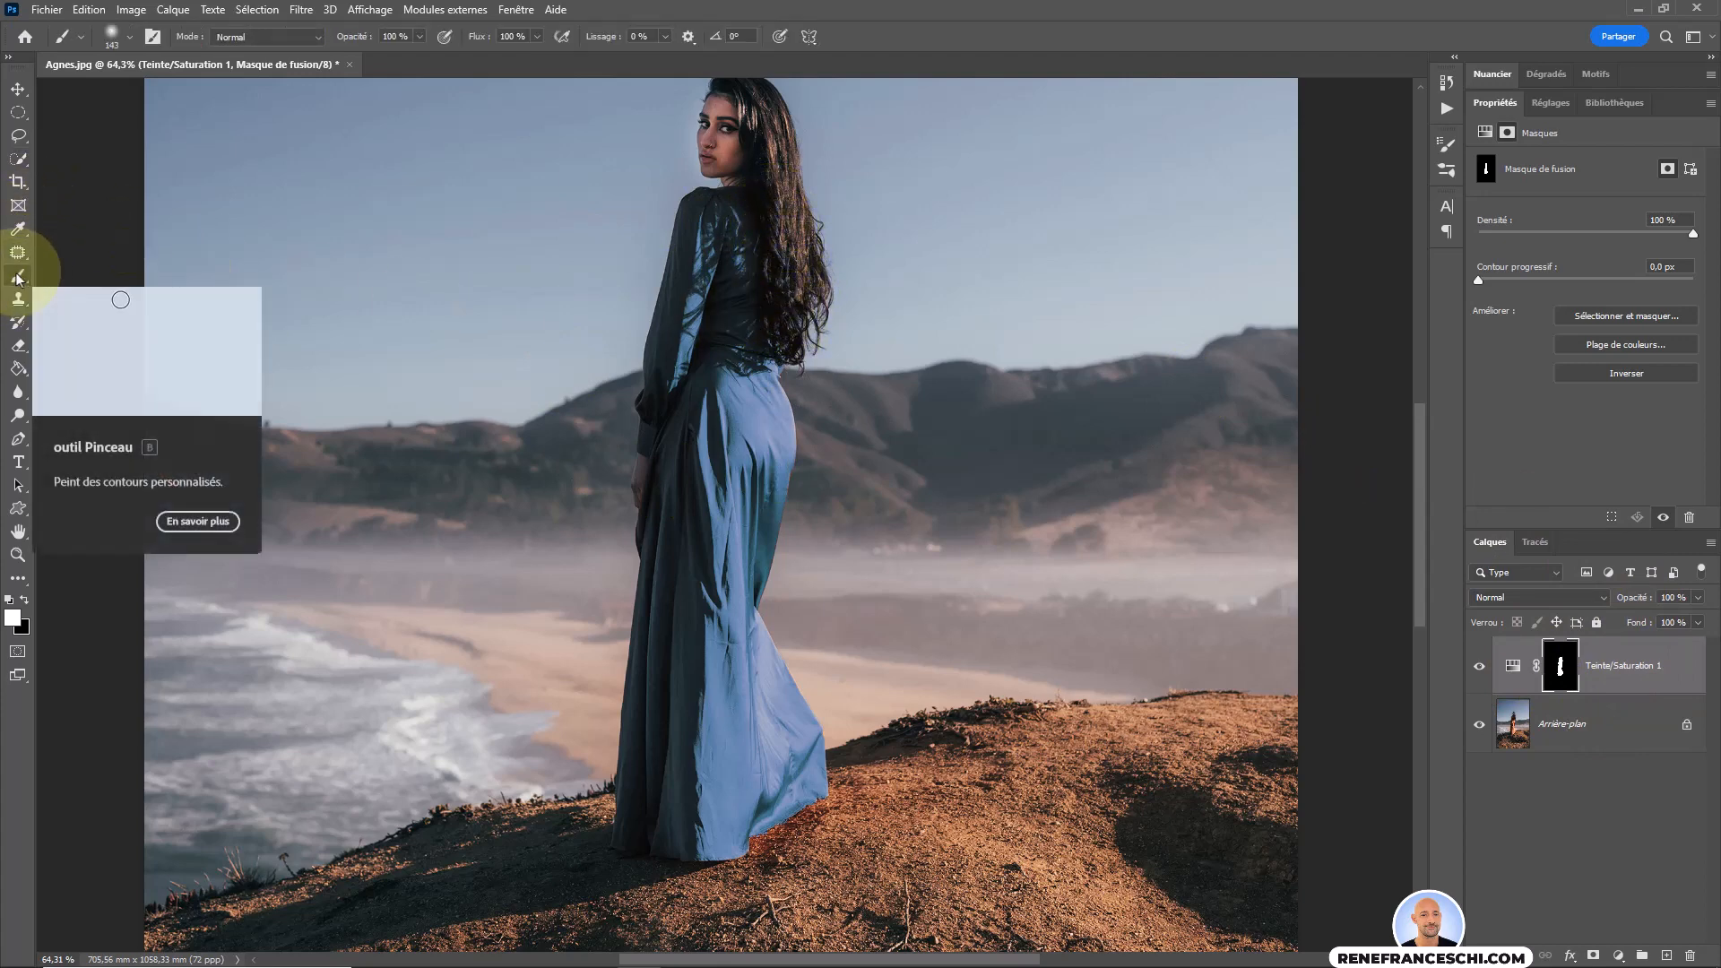
pyautogui.click(25, 601)
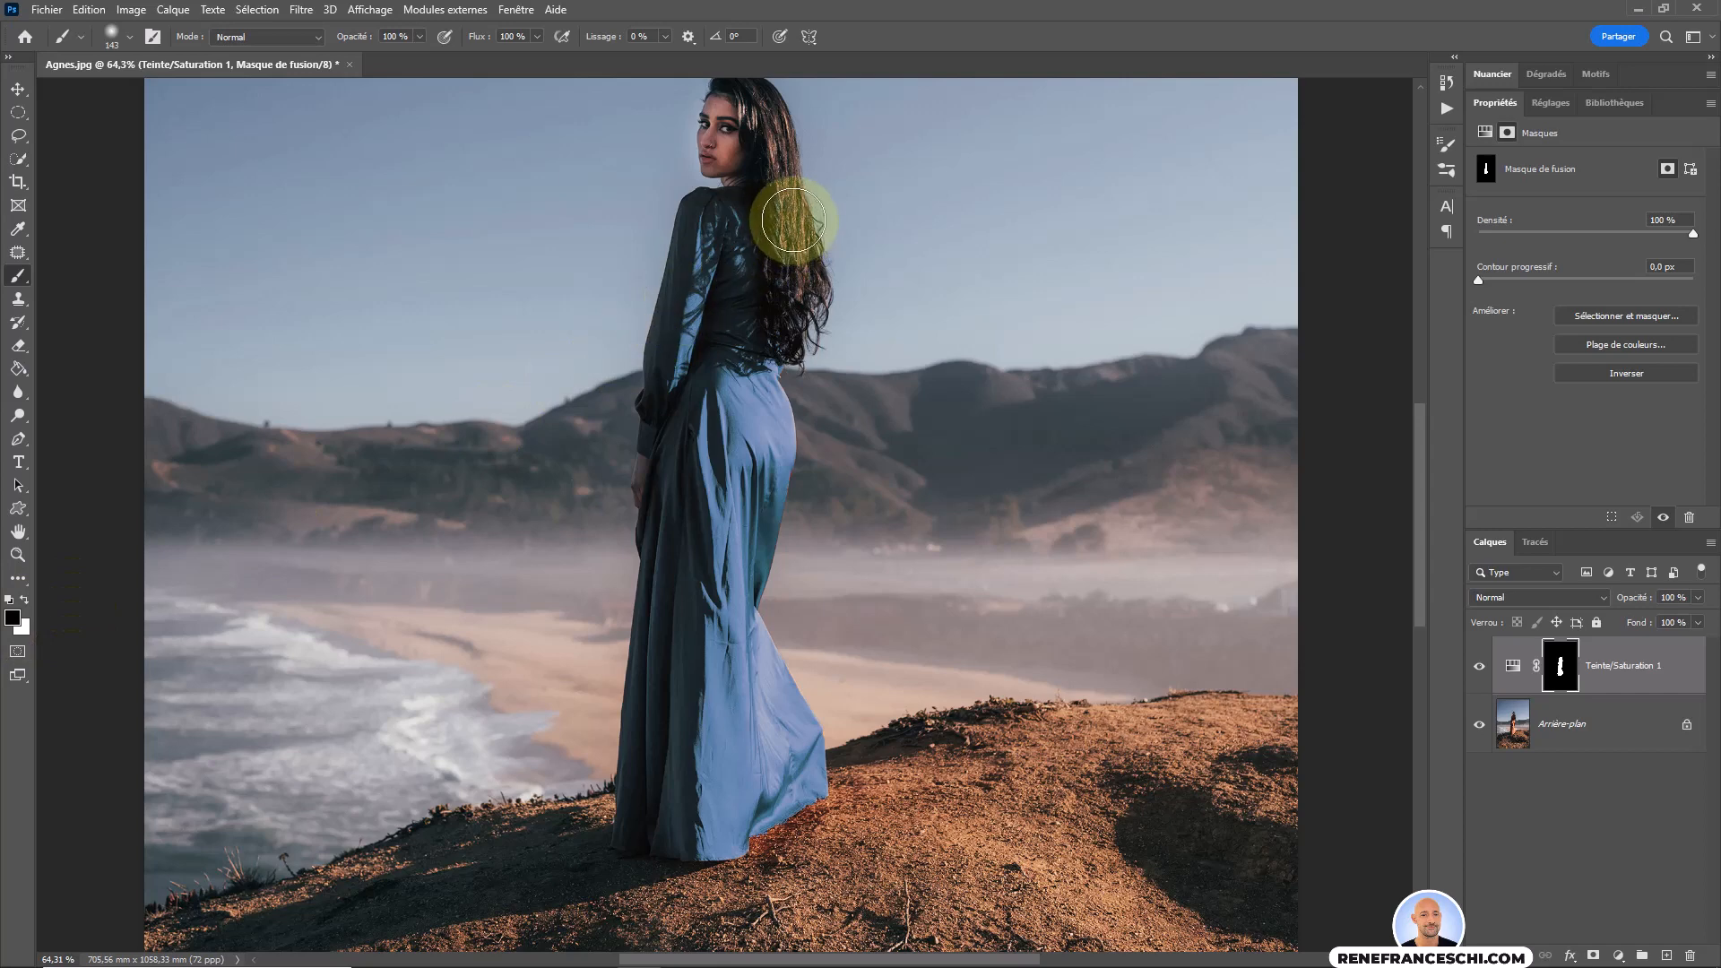
pyautogui.rightClick(907, 203)
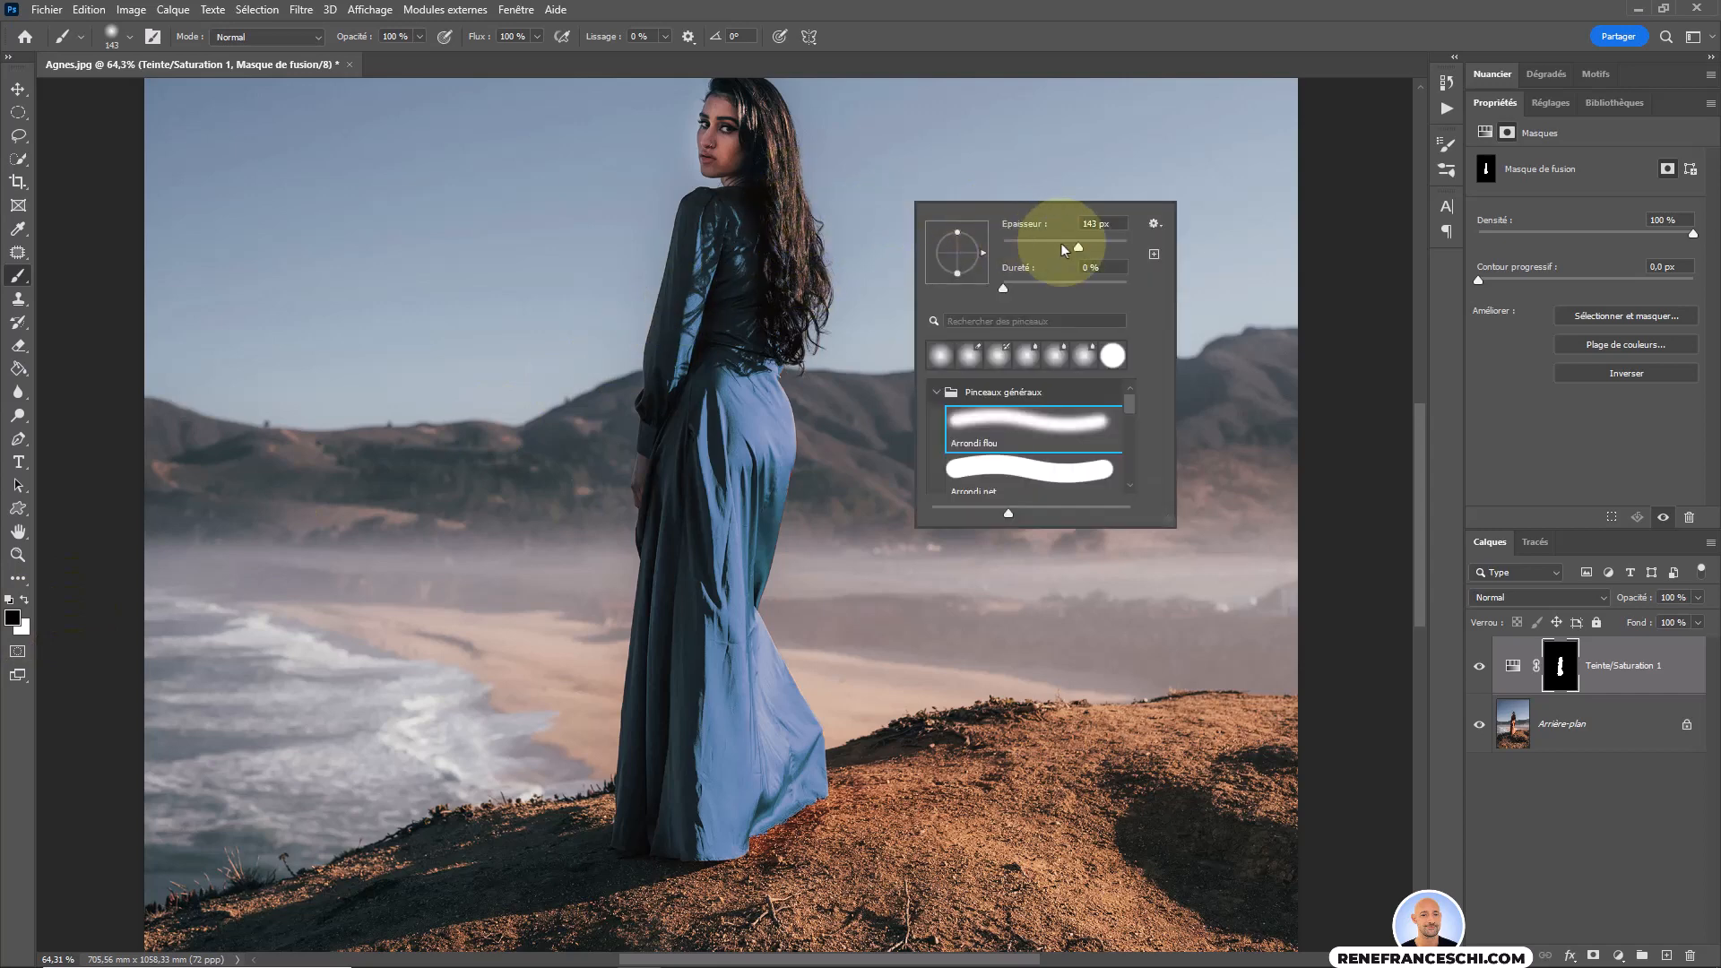
pyautogui.moveTo(1058, 243); pyautogui.dragTo(1047, 243)
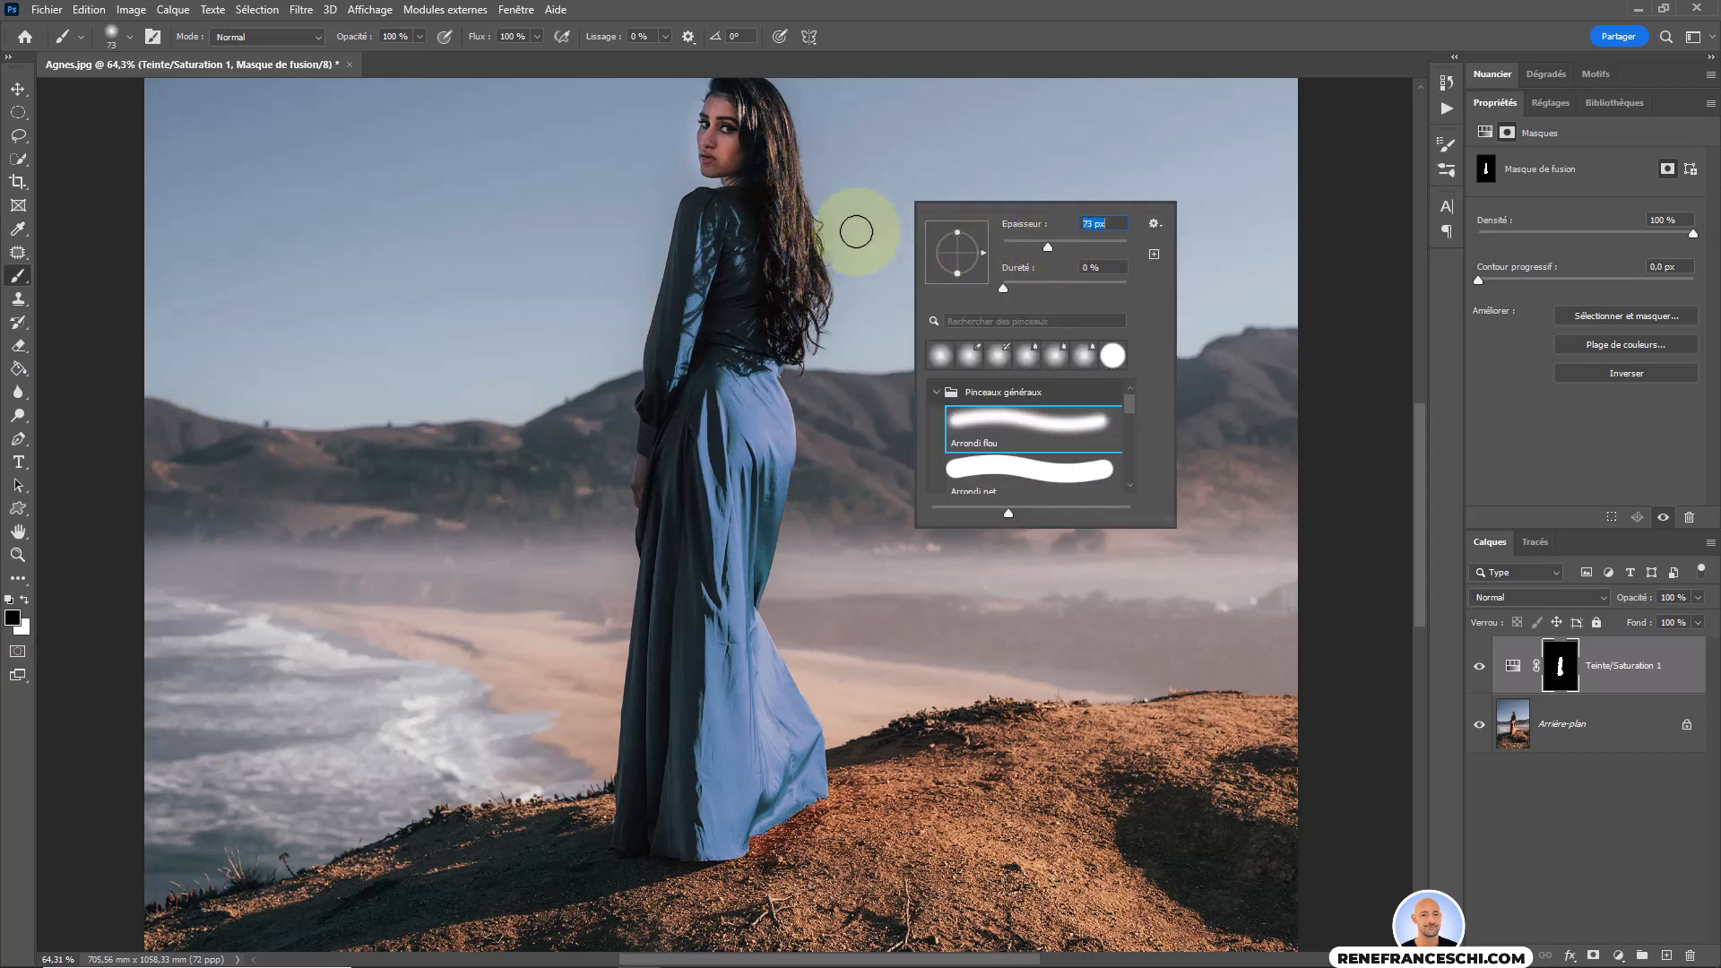
pyautogui.click(854, 232)
pyautogui.moveTo(782, 222)
pyautogui.mouseDown()
pyautogui.moveTo(787, 326)
pyautogui.moveTo(779, 145)
pyautogui.moveTo(765, 140)
pyautogui.moveTo(795, 266)
pyautogui.moveTo(741, 109)
pyautogui.moveTo(730, 117)
pyautogui.moveTo(731, 95)
pyautogui.moveTo(695, 141)
pyautogui.moveTo(729, 139)
pyautogui.moveTo(688, 132)
pyautogui.moveTo(731, 120)
pyautogui.moveTo(709, 149)
pyautogui.moveTo(719, 108)
pyautogui.moveTo(696, 106)
pyautogui.moveTo(711, 142)
pyautogui.moveTo(733, 103)
pyautogui.moveTo(774, 163)
pyautogui.moveTo(747, 113)
pyautogui.moveTo(752, 153)
pyautogui.moveTo(762, 112)
pyautogui.moveTo(747, 162)
pyautogui.moveTo(770, 127)
pyautogui.moveTo(718, 127)
pyautogui.moveTo(788, 209)
pyautogui.moveTo(776, 189)
pyautogui.moveTo(782, 333)
pyautogui.mouseUp()
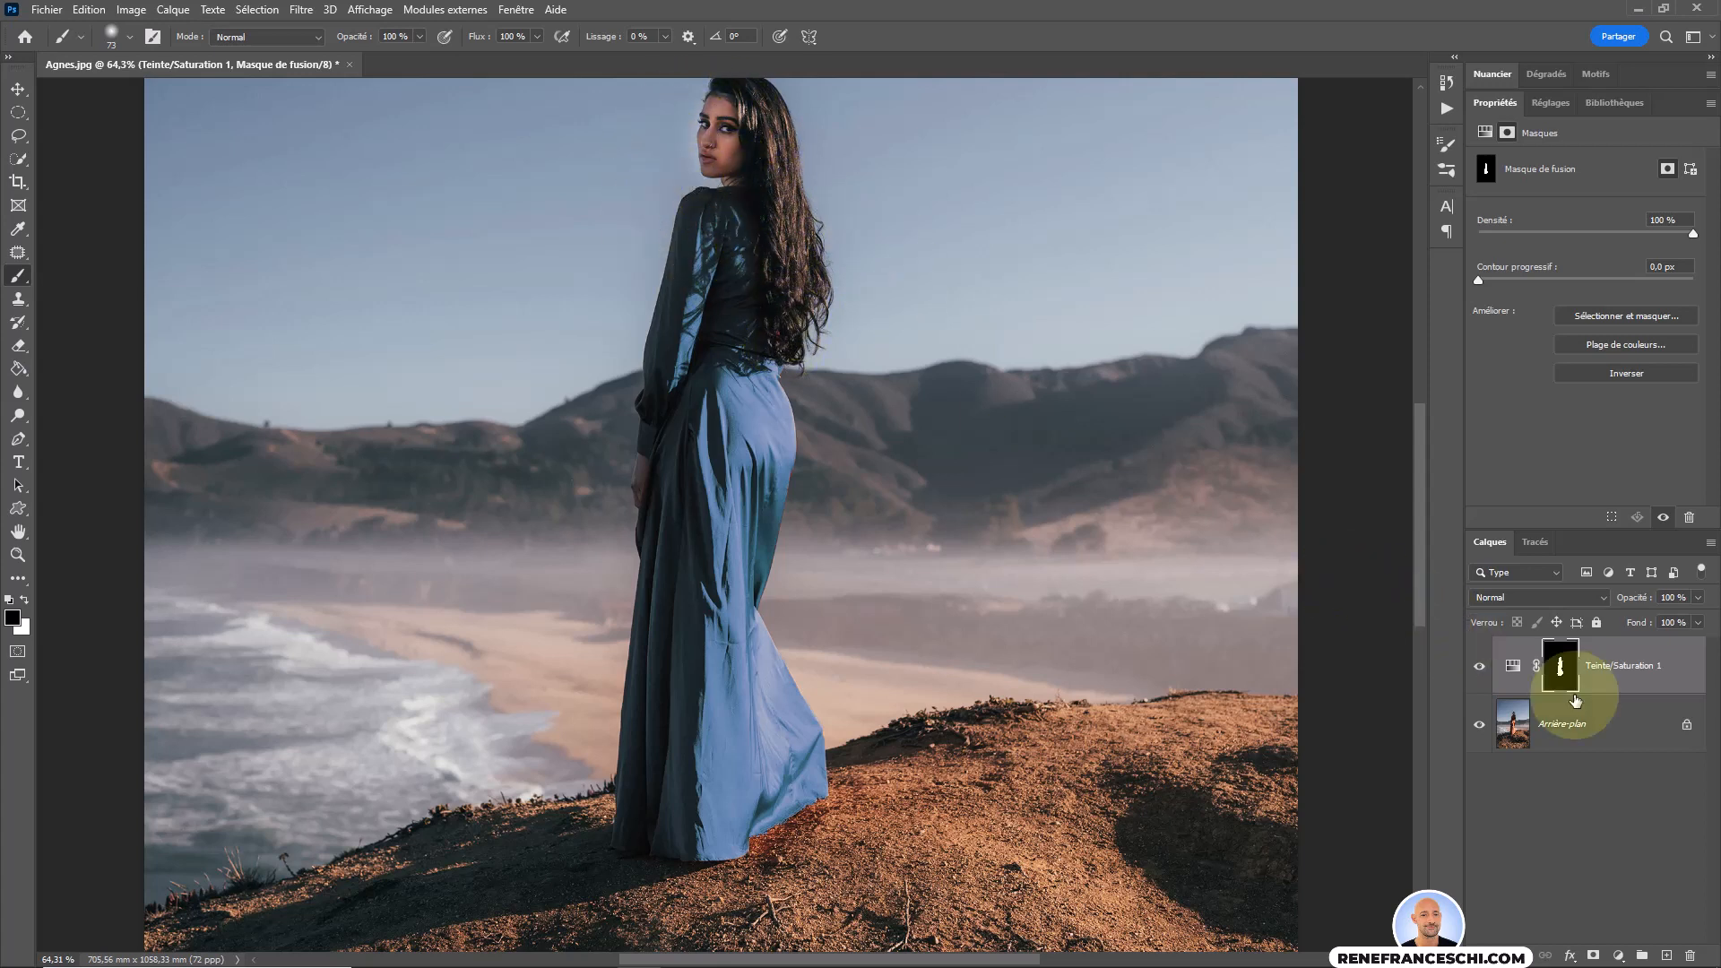
pyautogui.moveTo(1575, 700); pyautogui.dragTo(1549, 668)
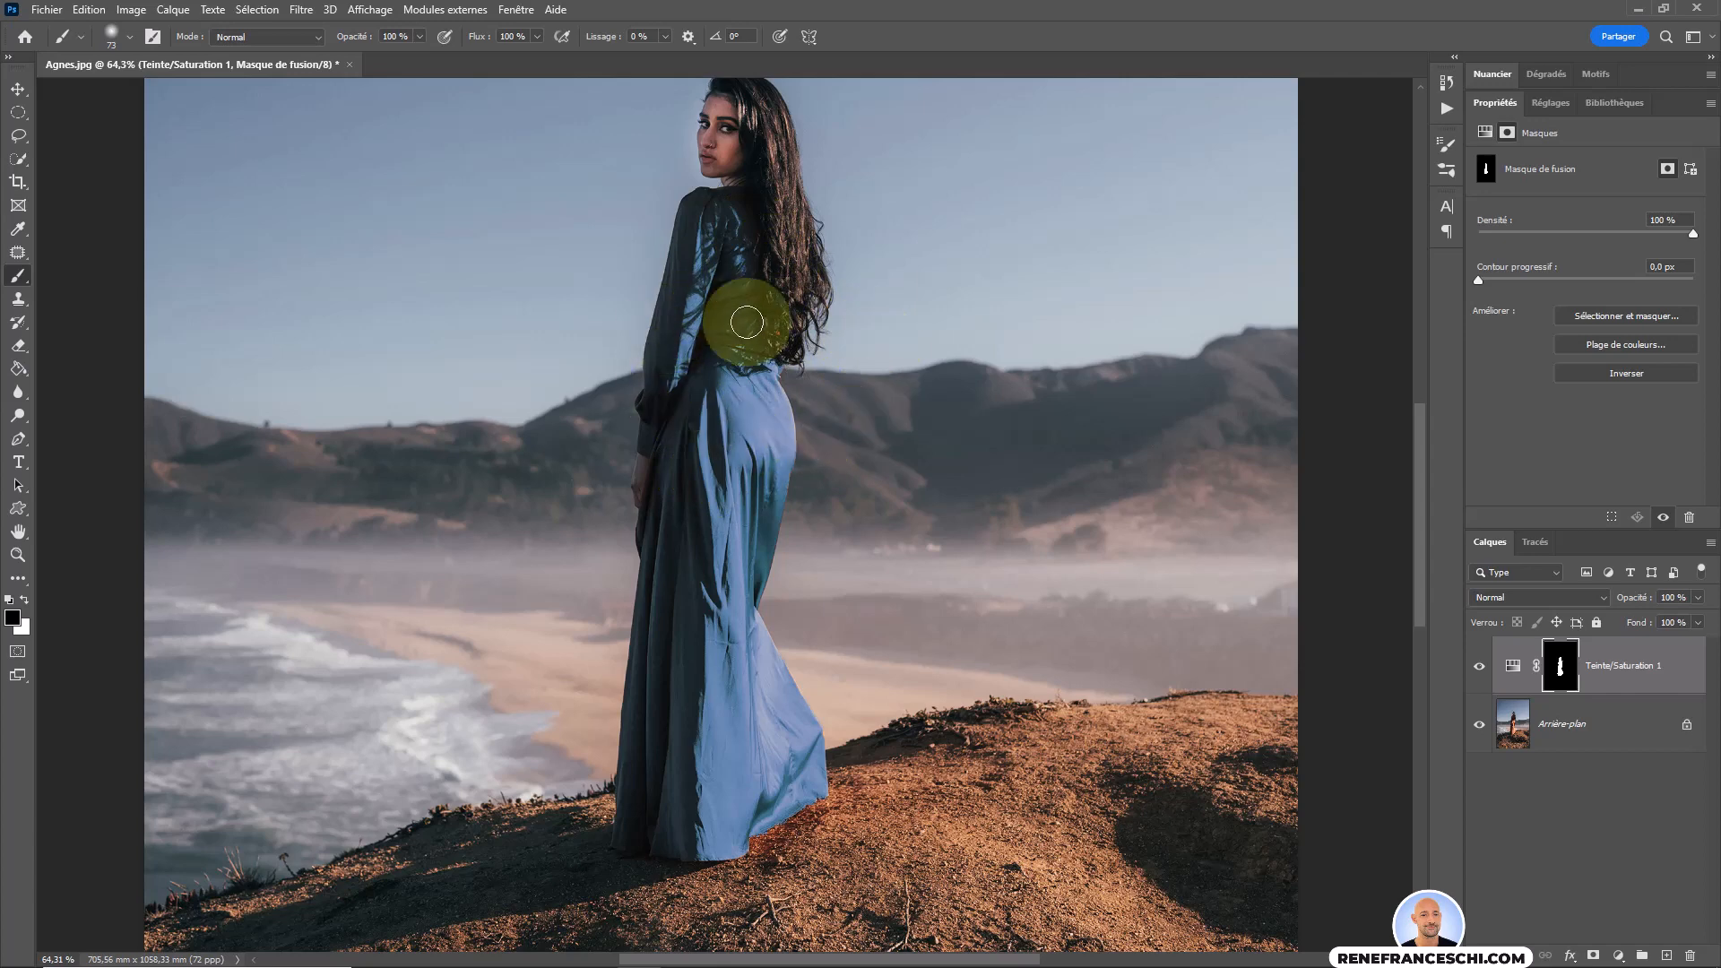
# Compare the photo with and without the Teinte/Saturation adjustment layer by hiding it and showing it again.
pyautogui.click(1546, 730)
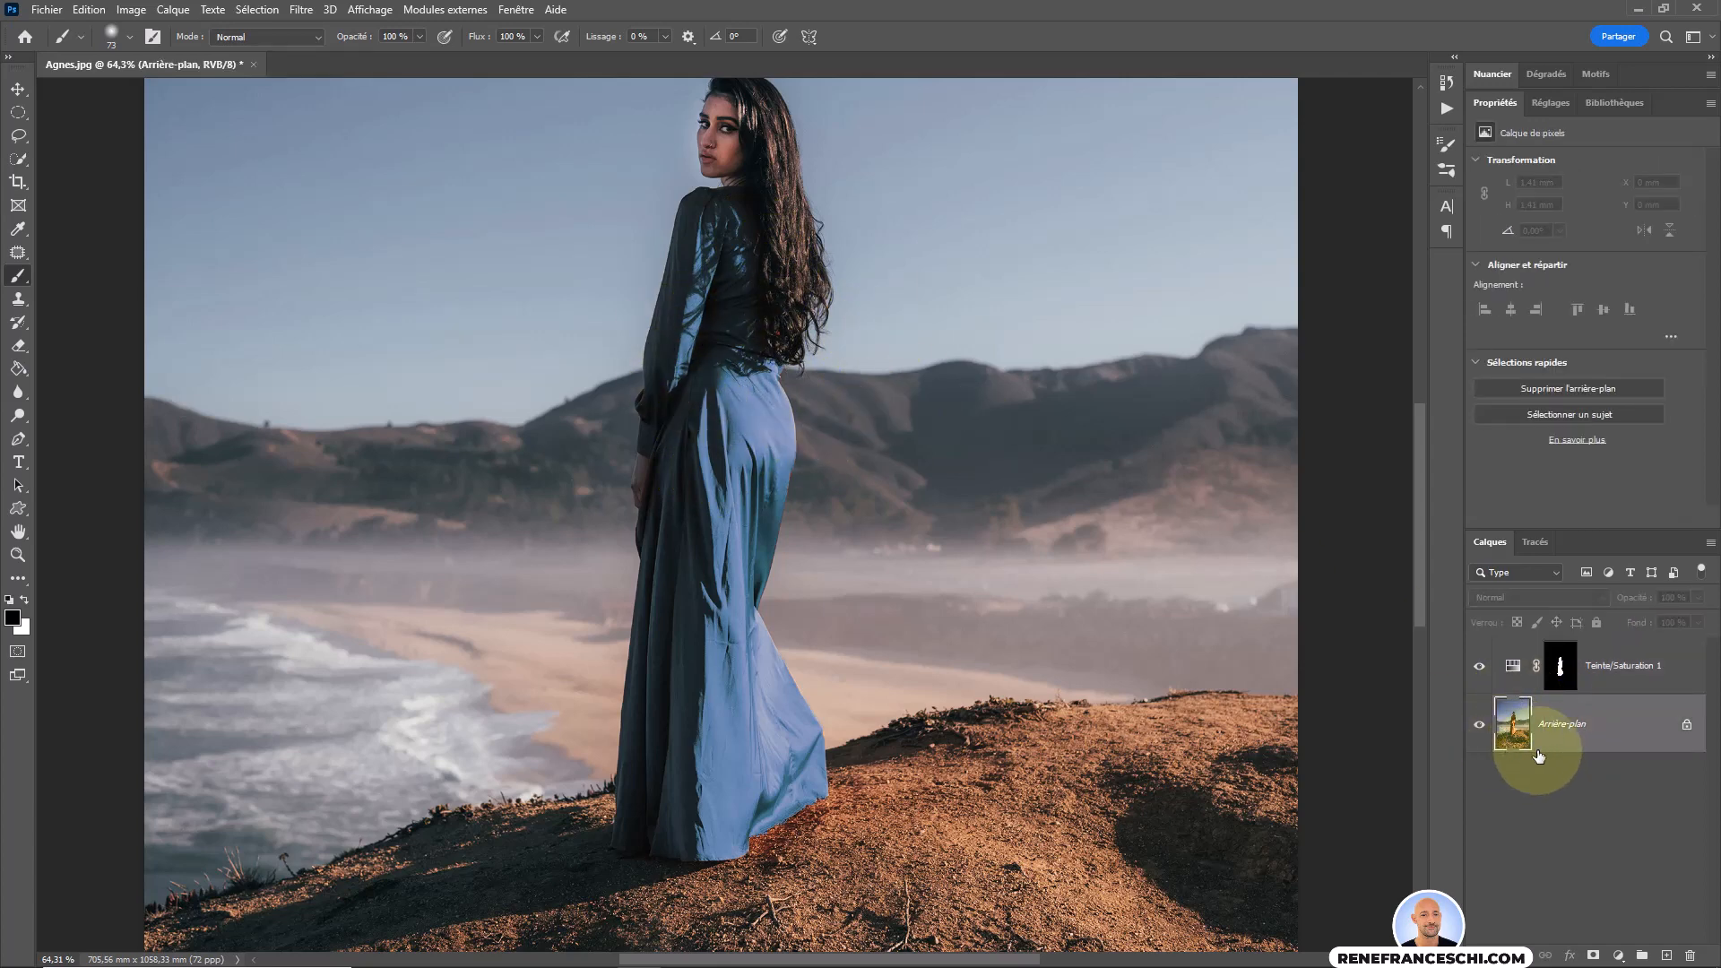
pyautogui.click(1630, 666)
pyautogui.click(1507, 668)
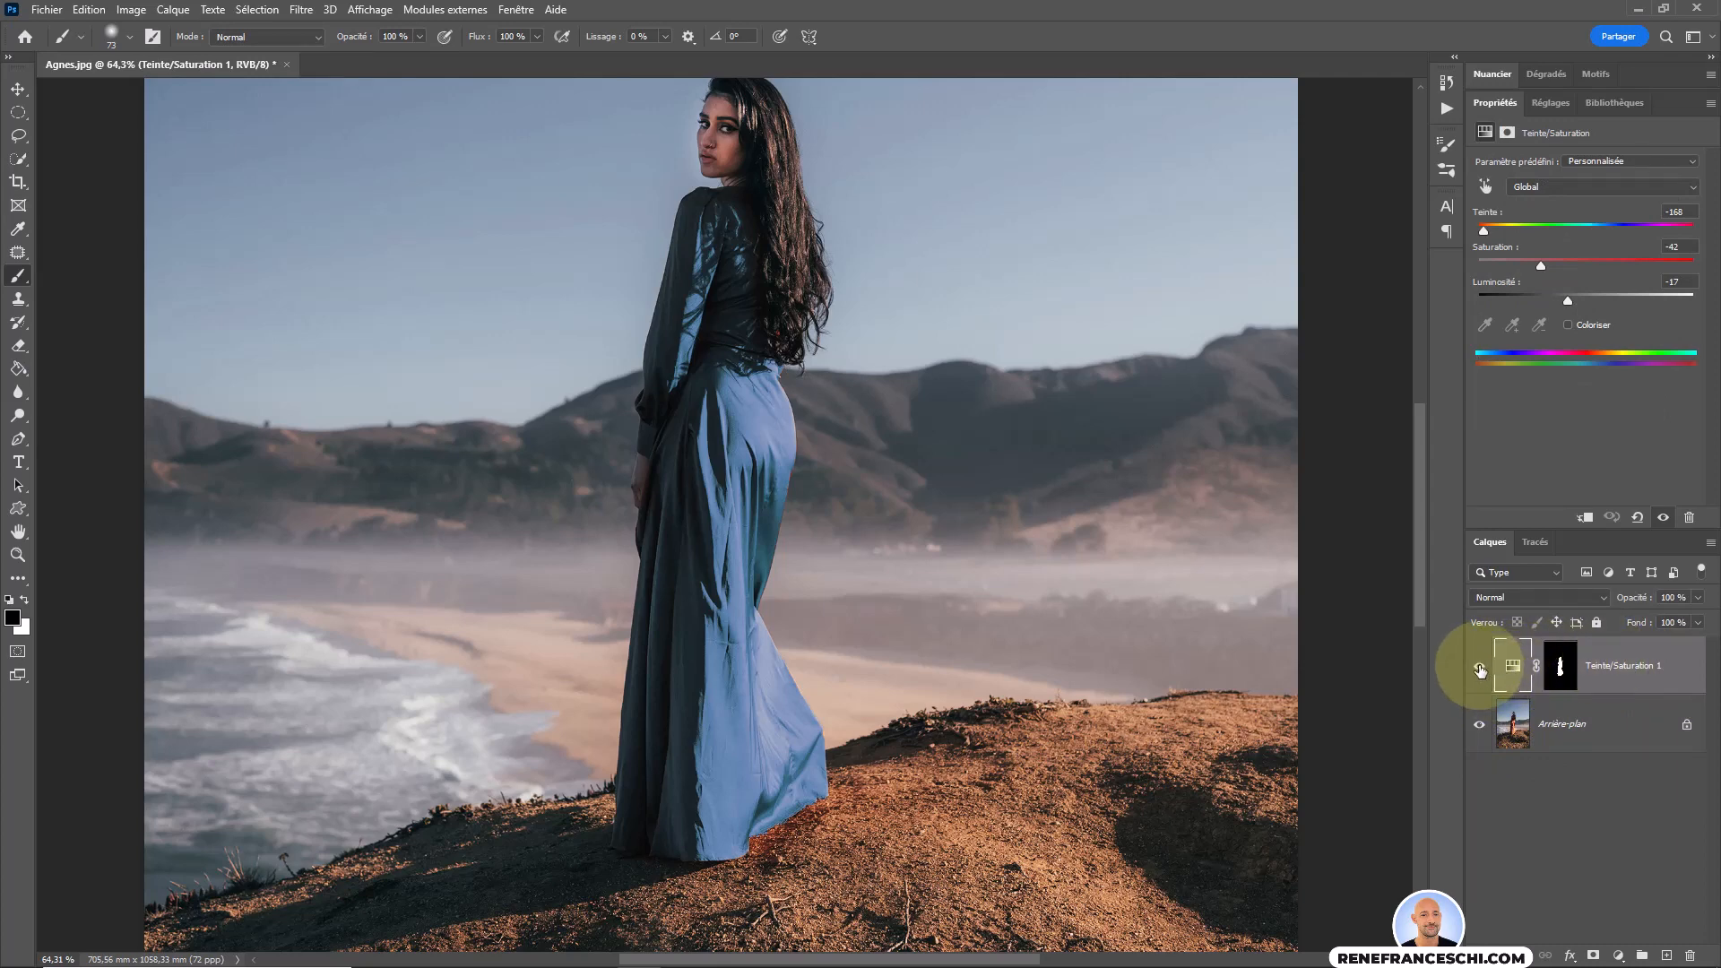
pyautogui.click(1480, 668)
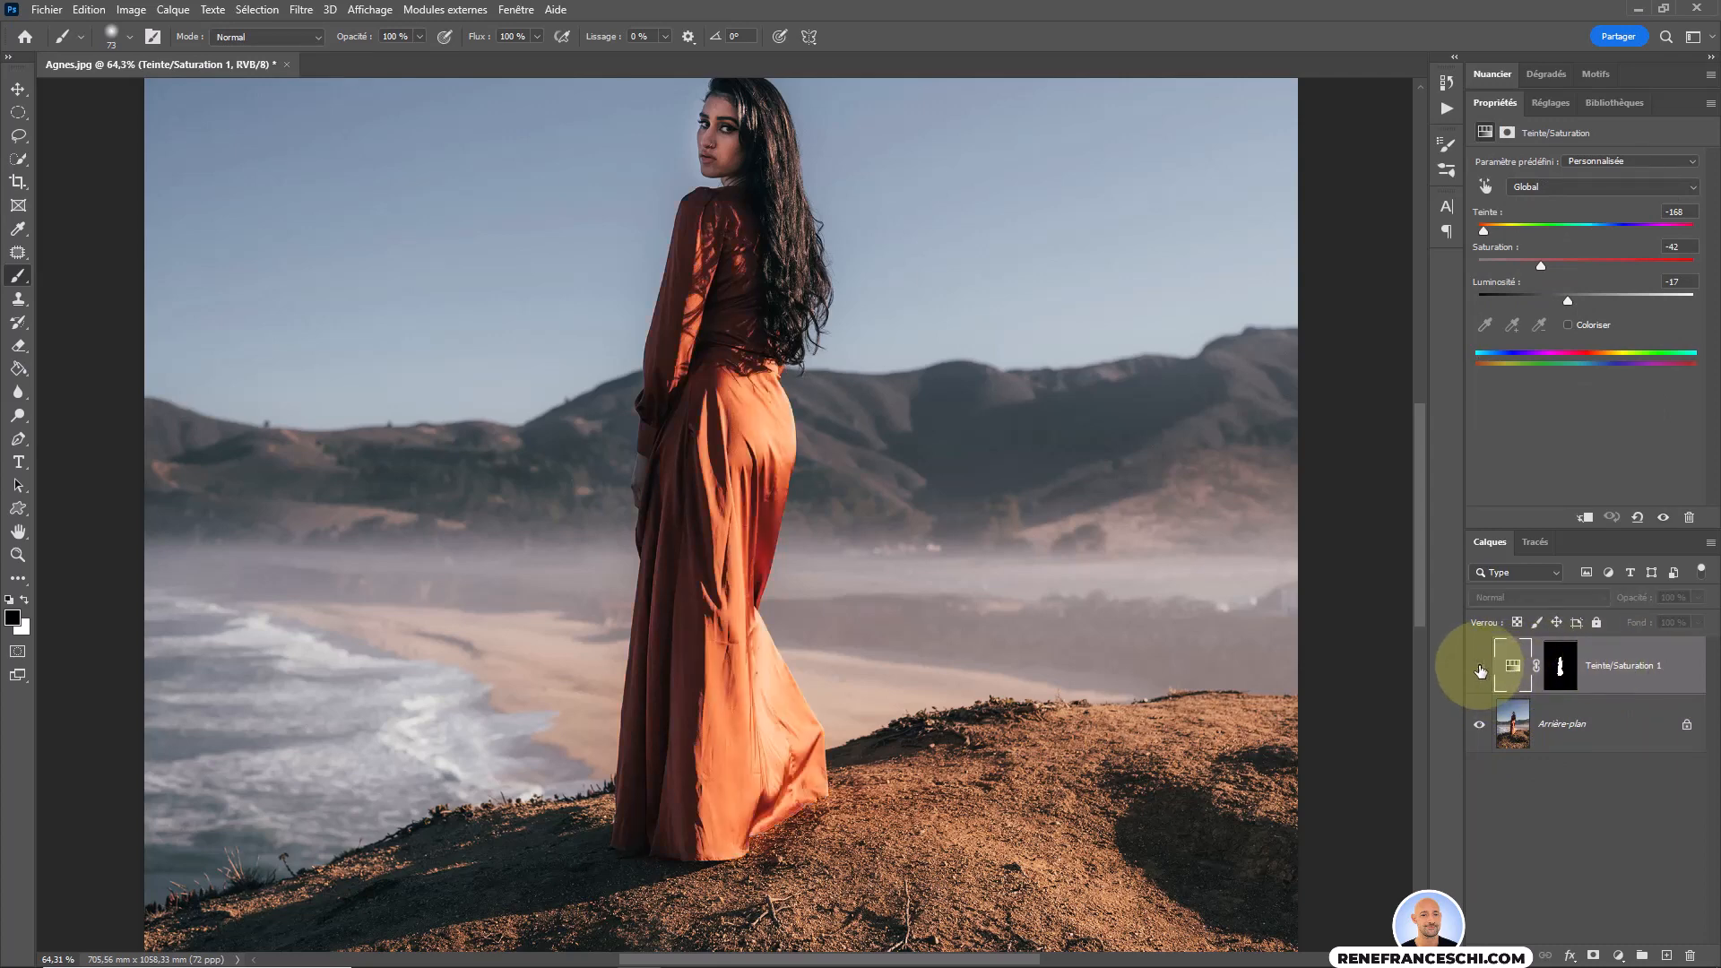
pyautogui.click(1480, 669)
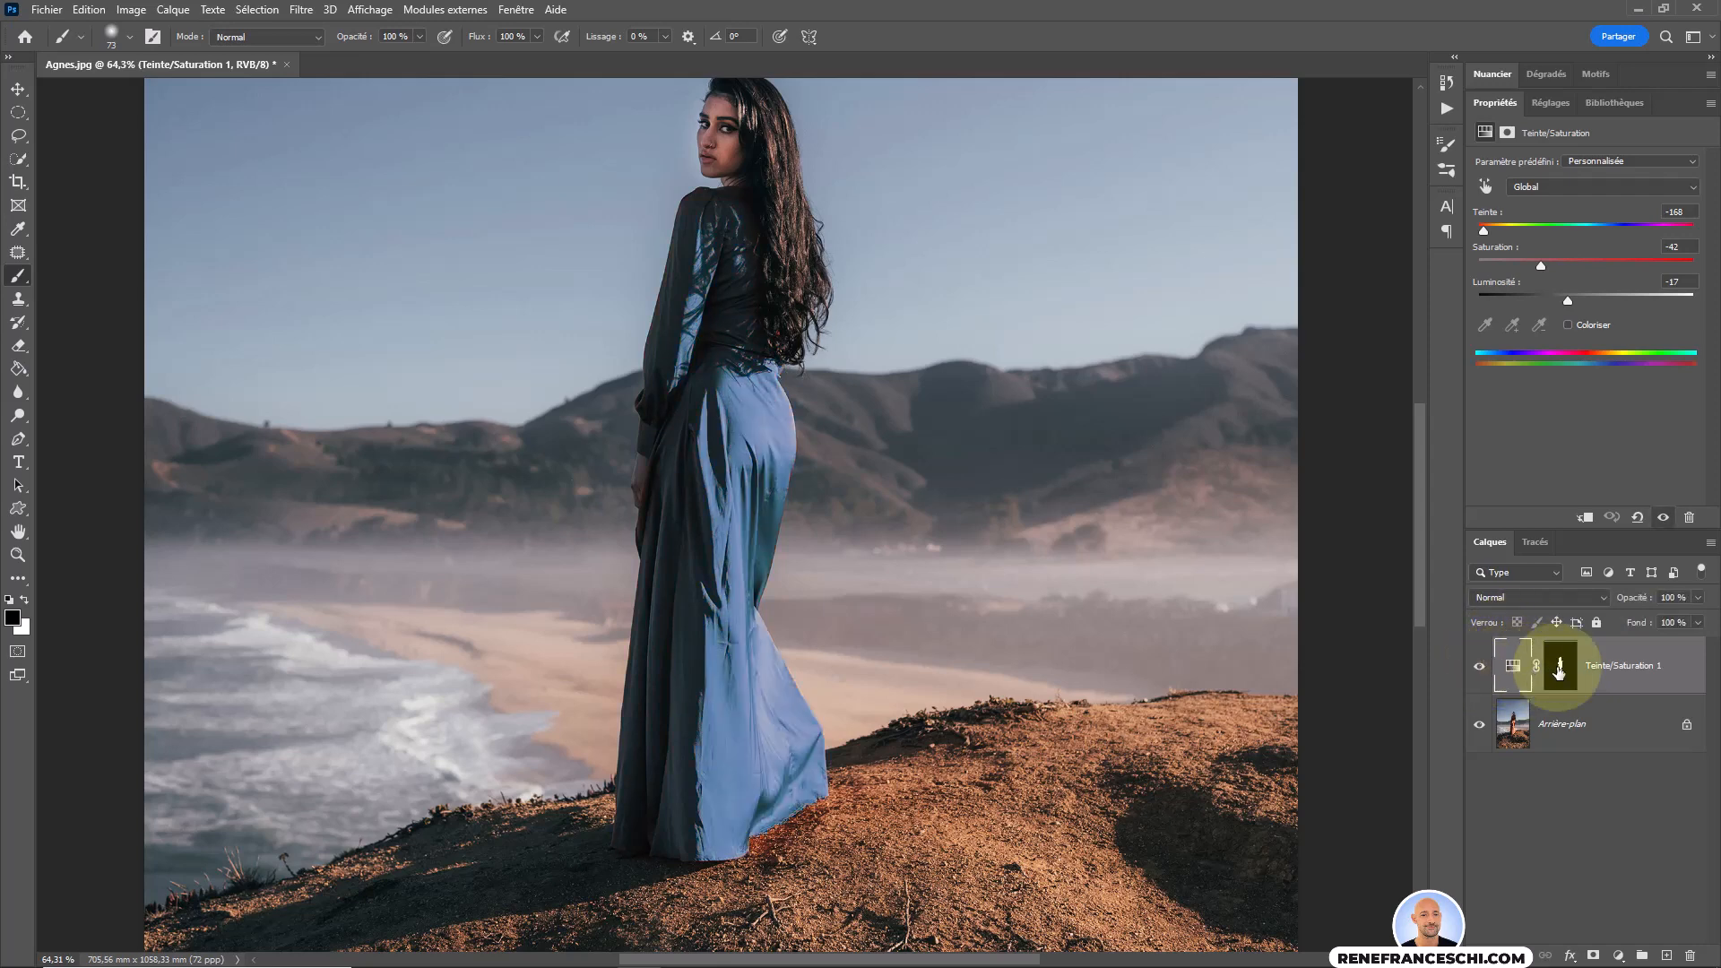
# Set the Teinte/Saturation layer's blending mode to Couleur at 100 % opacity and select its layer mask.
pyautogui.click(1579, 596)
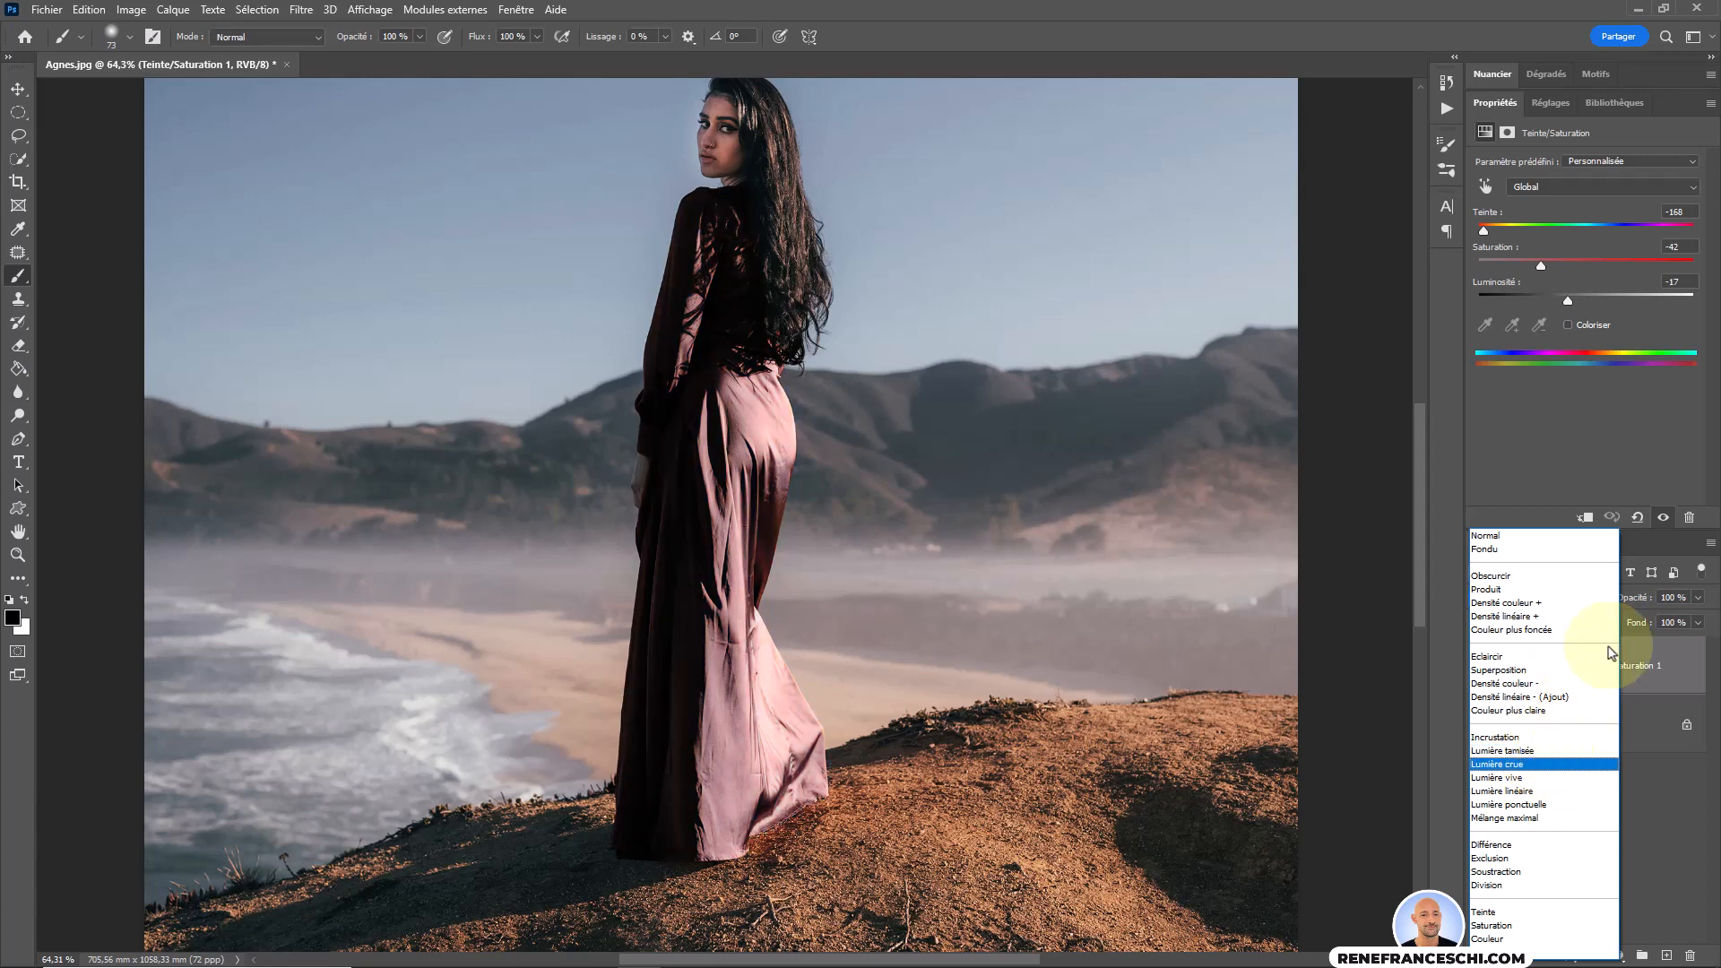
pyautogui.click(1487, 939)
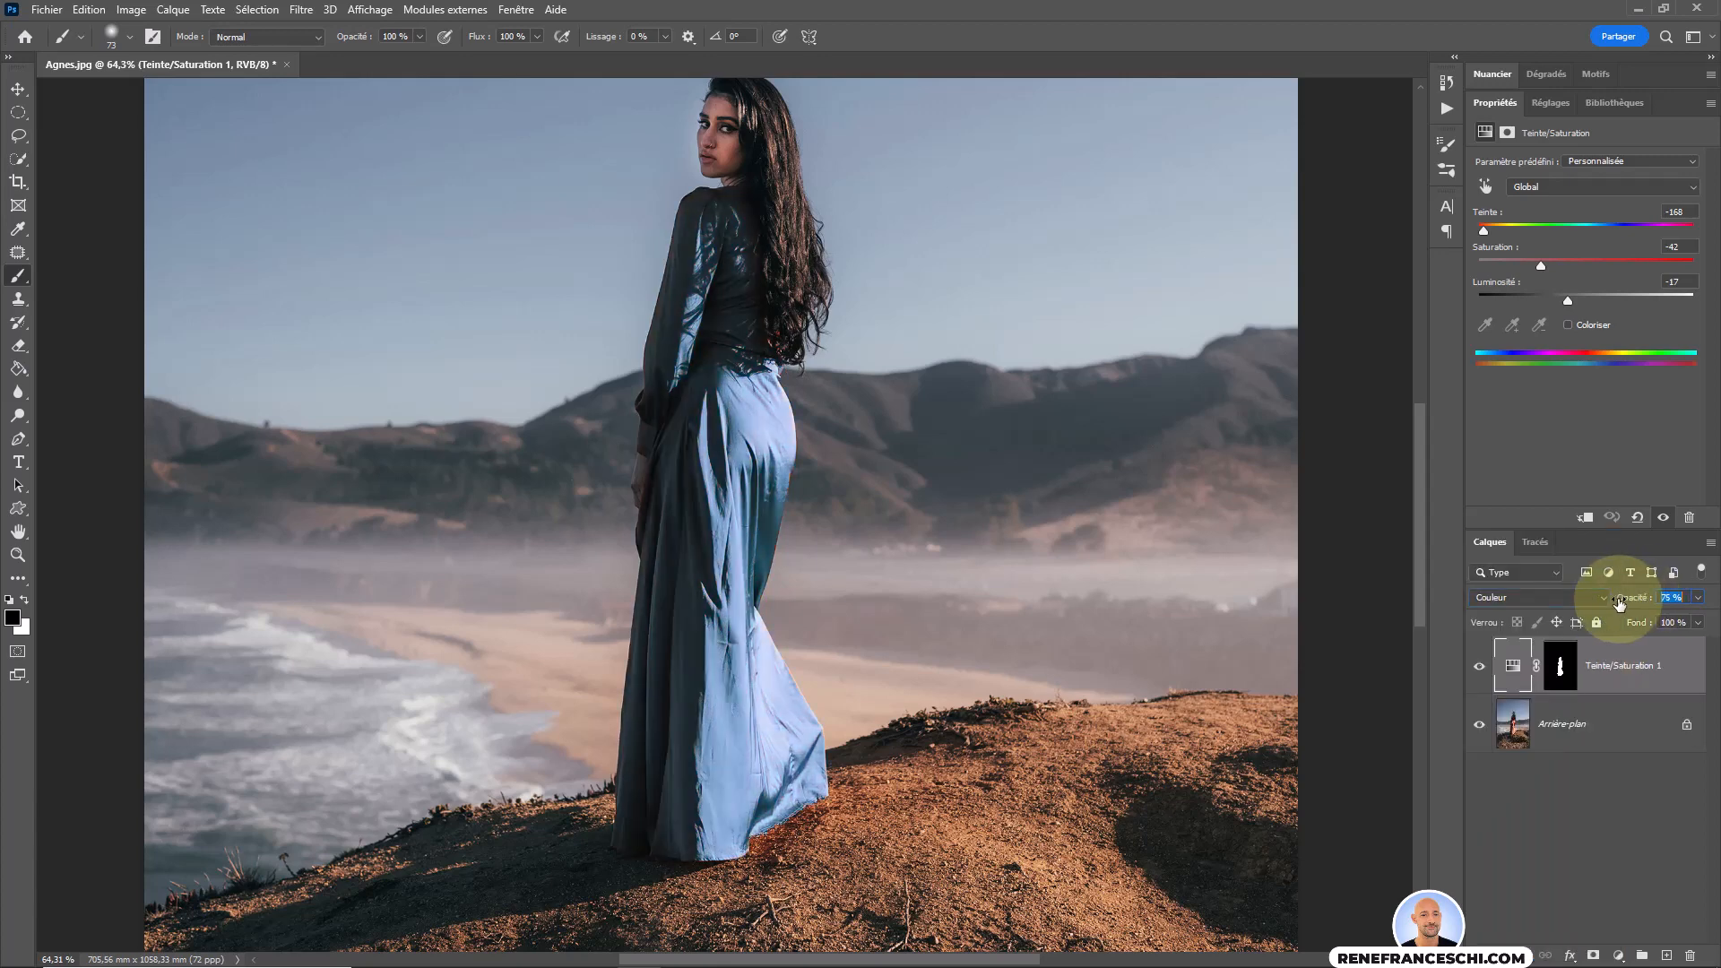
pyautogui.moveTo(1619, 603)
pyautogui.mouseDown()
pyautogui.moveTo(1592, 600)
pyautogui.moveTo(1612, 600)
pyautogui.mouseUp()
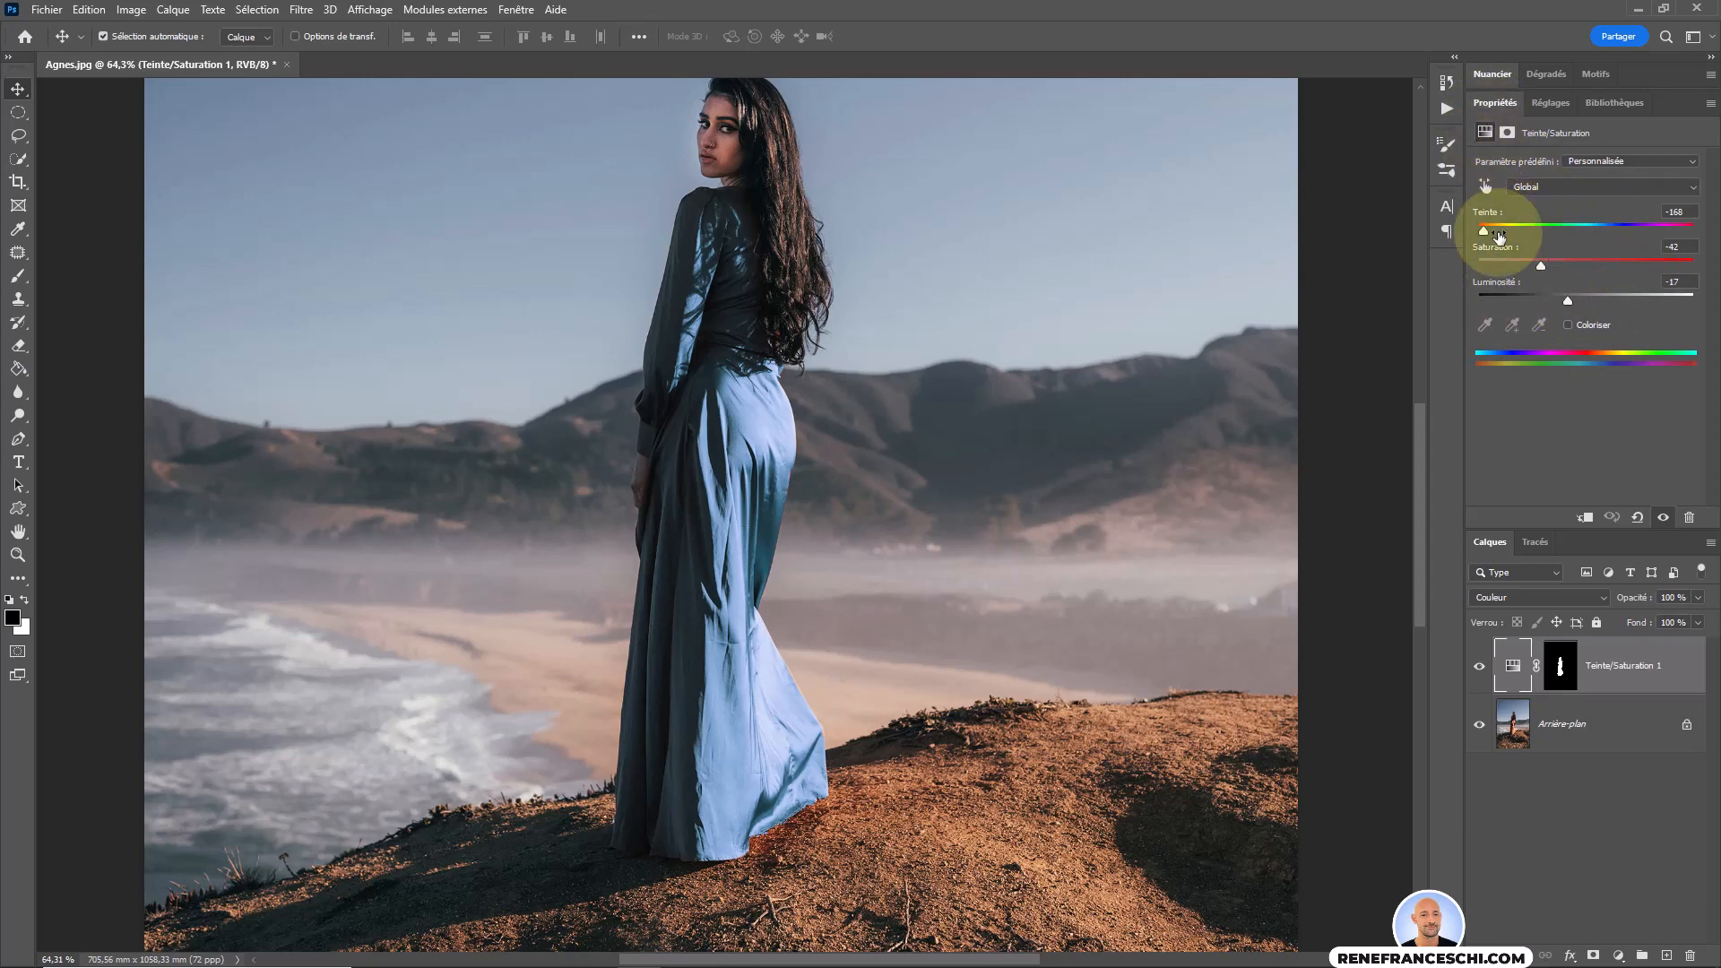
pyautogui.click(1558, 665)
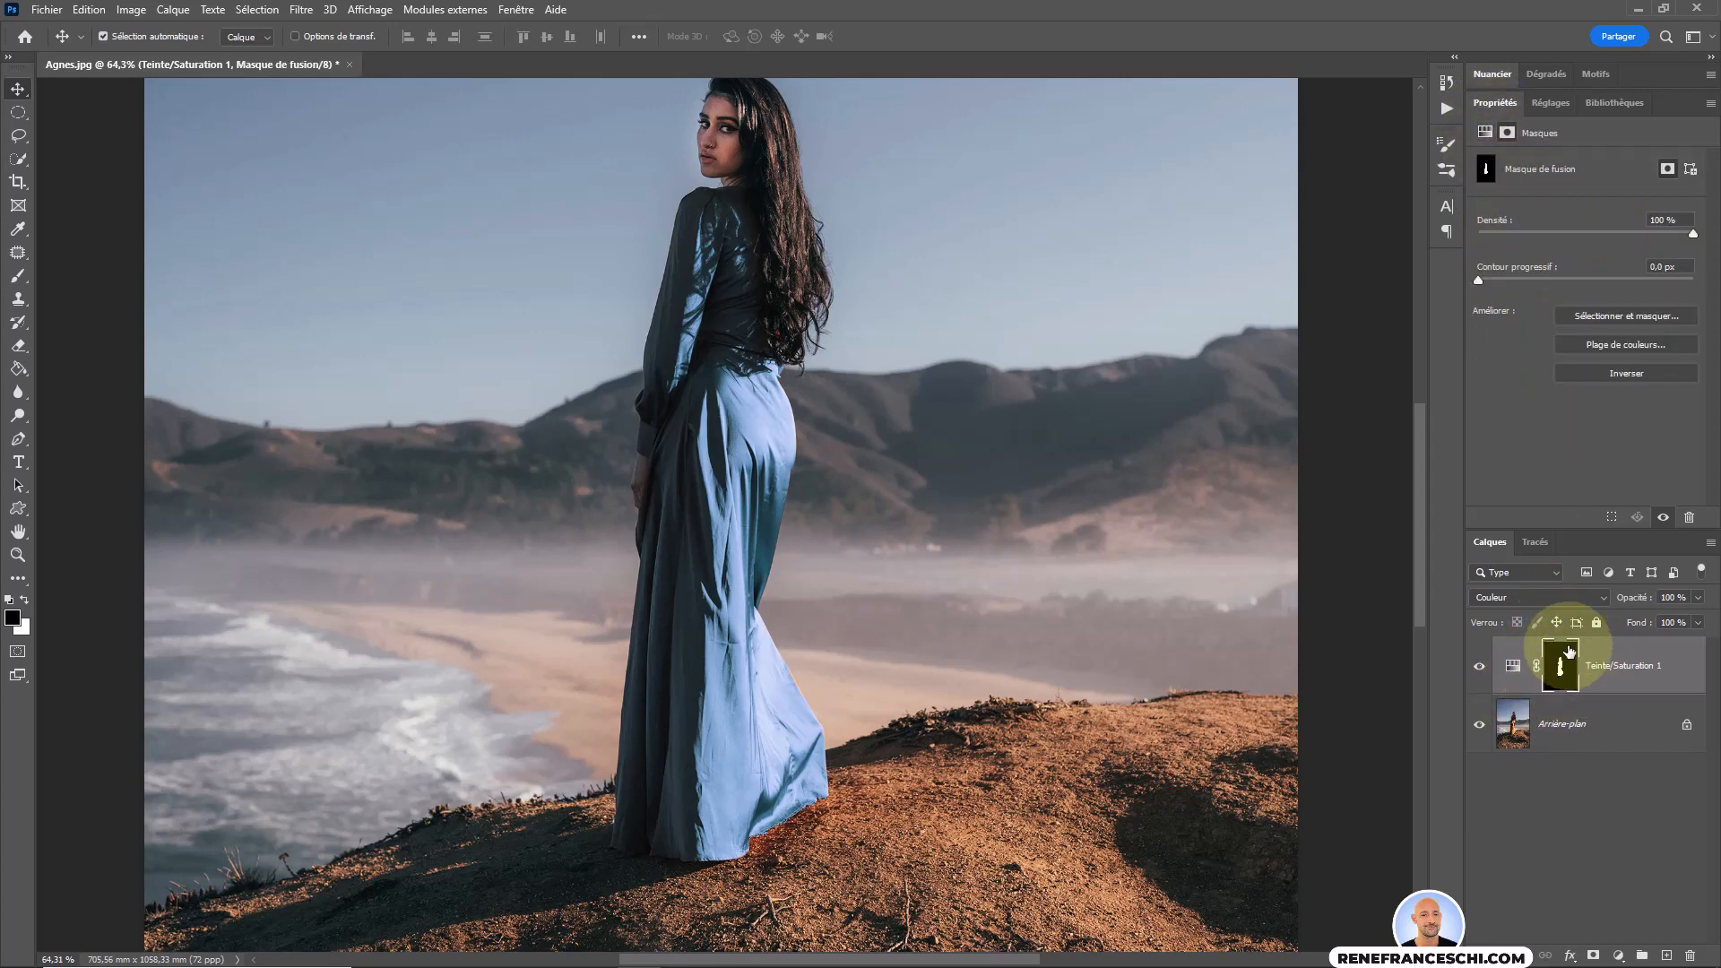